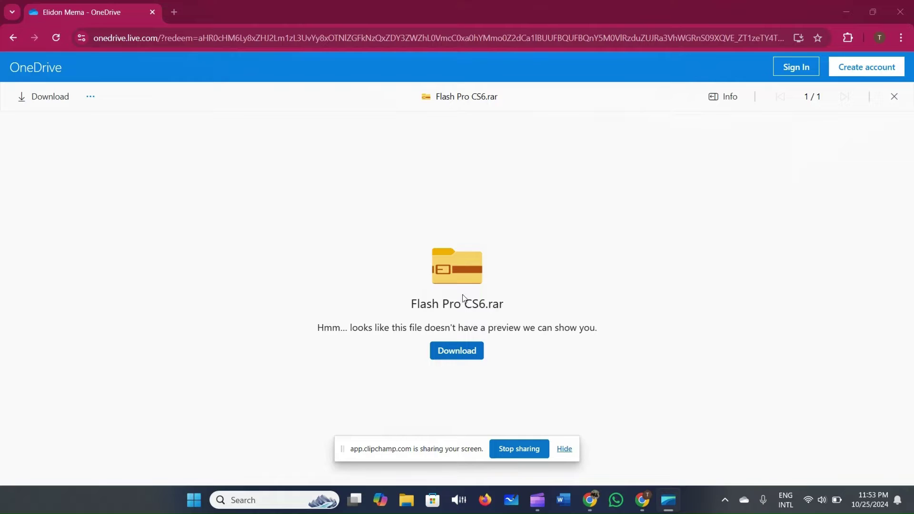
- Start downloading Flash Pro CS6.rar from OneDrive and check its progress (0.2 of 1.3 GB)
{"action": "left_click", "coordinate": [176, 36]}
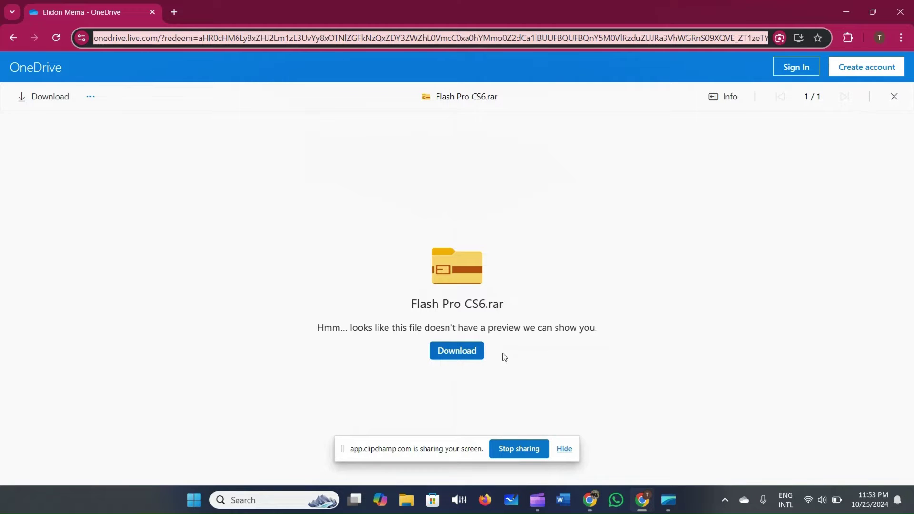
{"action": "left_click", "coordinate": [461, 357]}
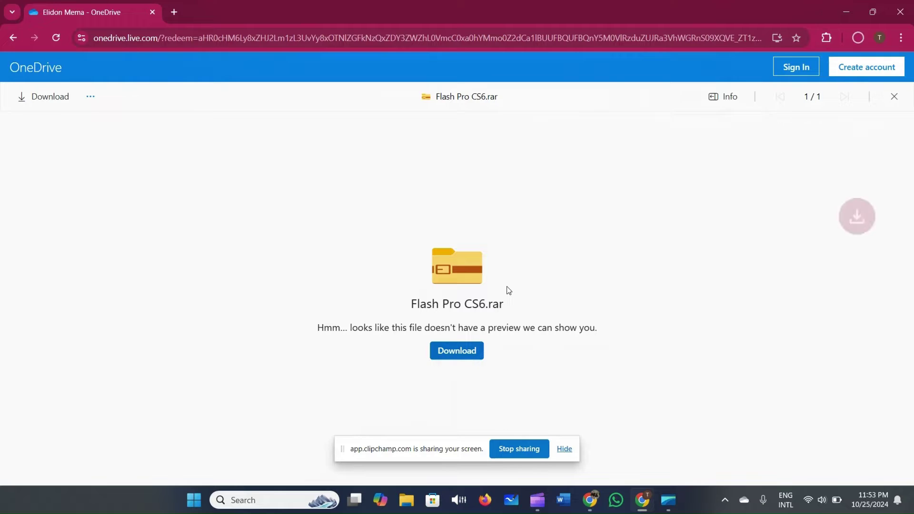
{"action": "left_click", "coordinate": [859, 39]}
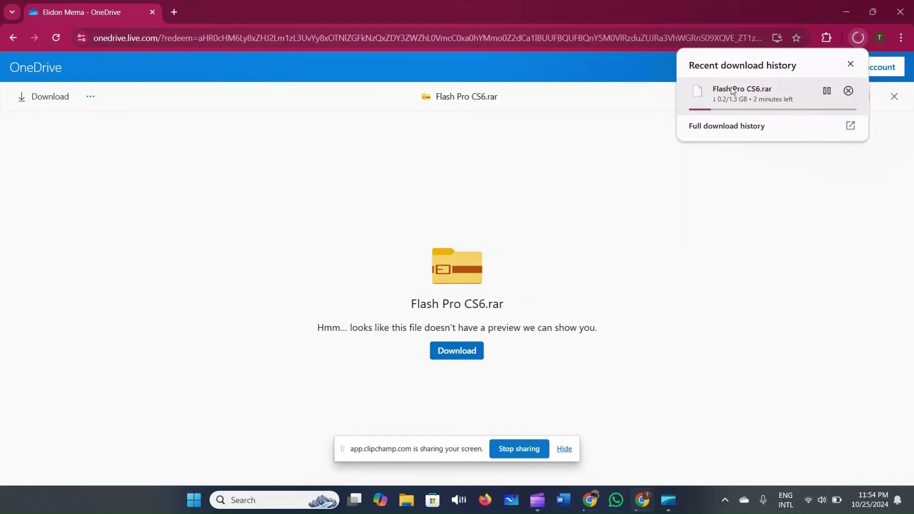
- In a new tab, search the web for 'winrar' and open the official win-rar.com site
{"action": "left_click", "coordinate": [174, 13]}
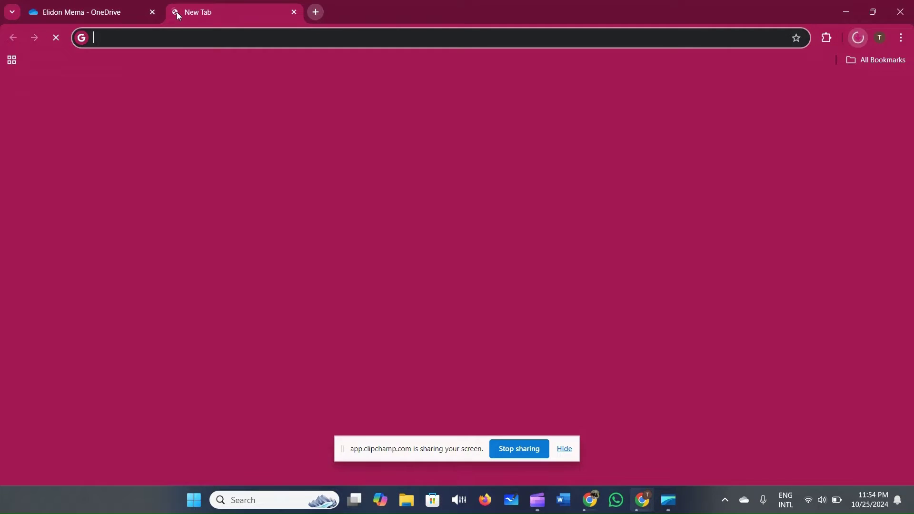
{"action": "left_click", "coordinate": [207, 40]}
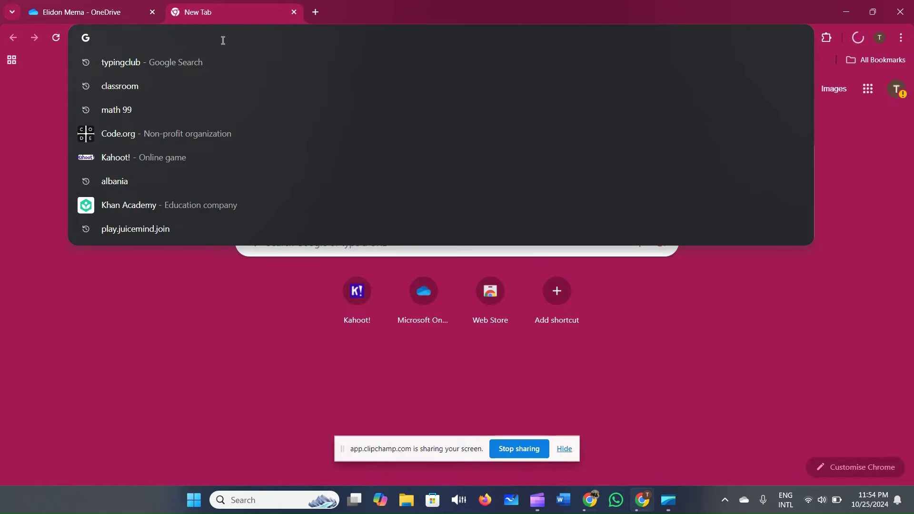
{"action": "type", "text": "win"}
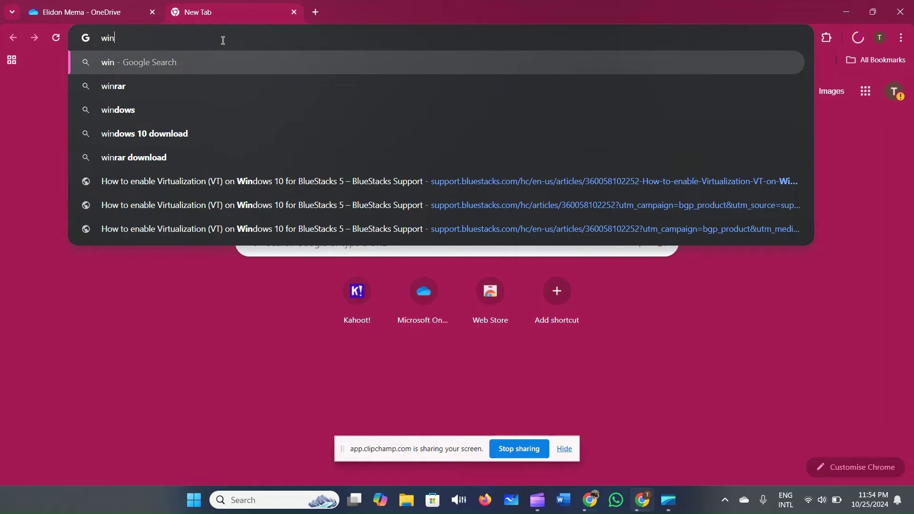
{"action": "type", "text": "ran"}
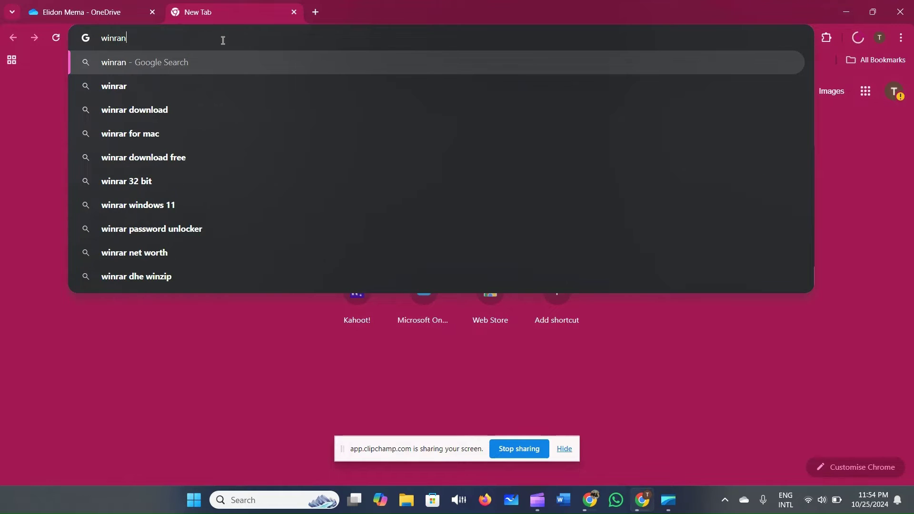
{"action": "key", "text": "BackSpace"}
{"action": "type", "text": "r"}
{"action": "key", "text": "Return"}
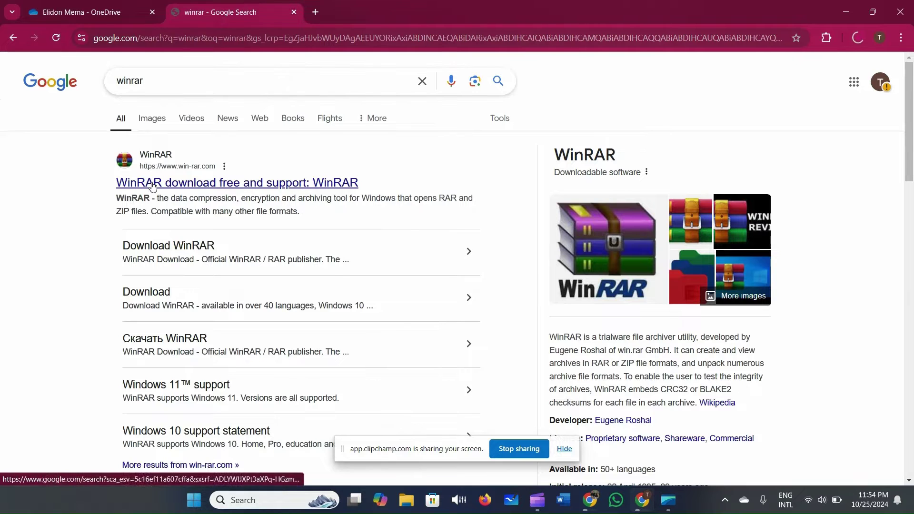
{"action": "left_click", "coordinate": [199, 182]}
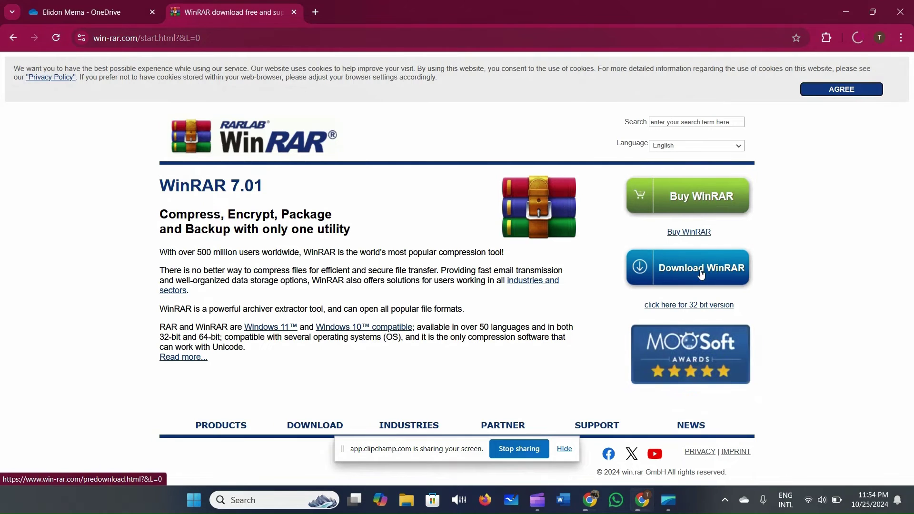
- Download the WinRAR installer winrar-x64-701 (1).exe and confirm it finished
{"action": "left_click", "coordinate": [701, 273]}
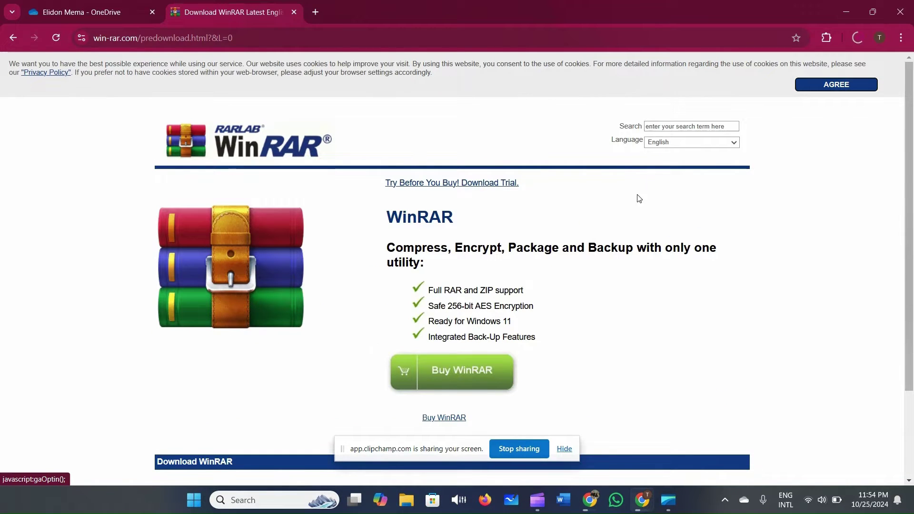
{"action": "scroll", "coordinate": [625, 198], "scroll_direction": "down", "scroll_amount": 2}
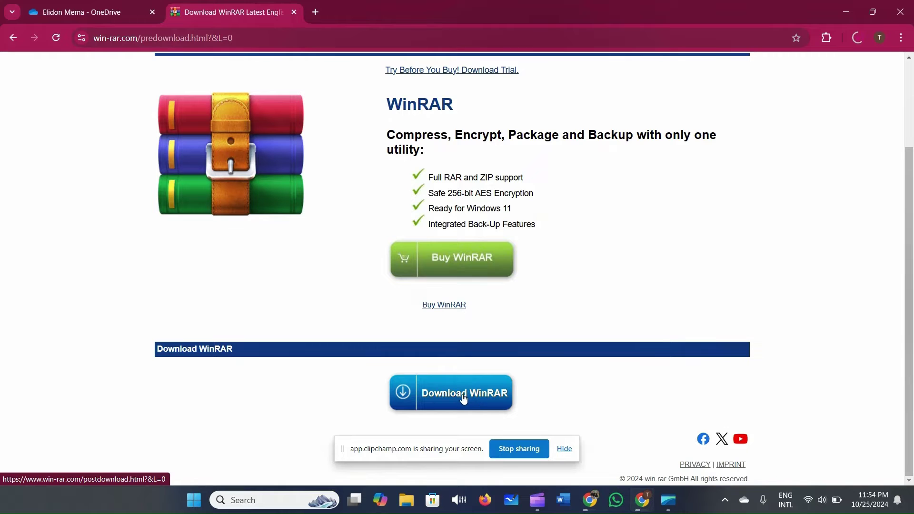
{"action": "left_click", "coordinate": [464, 396]}
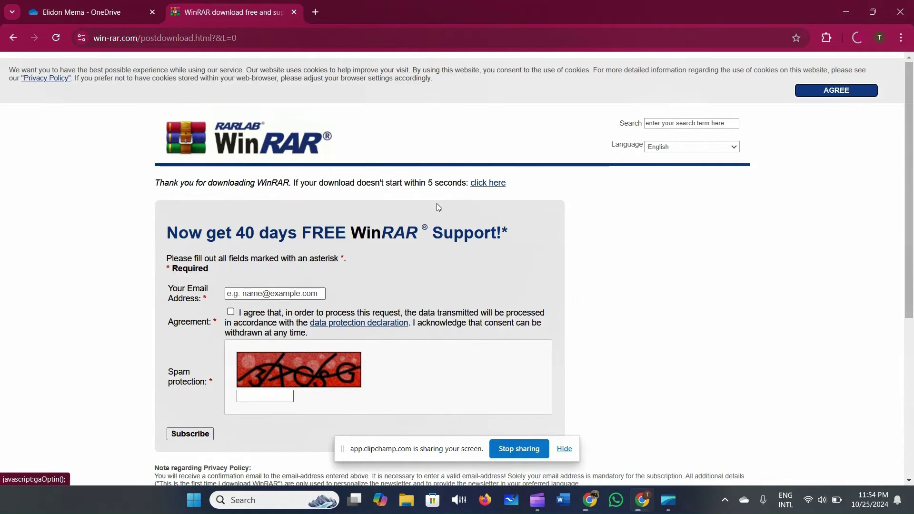
{"action": "left_click", "coordinate": [858, 38]}
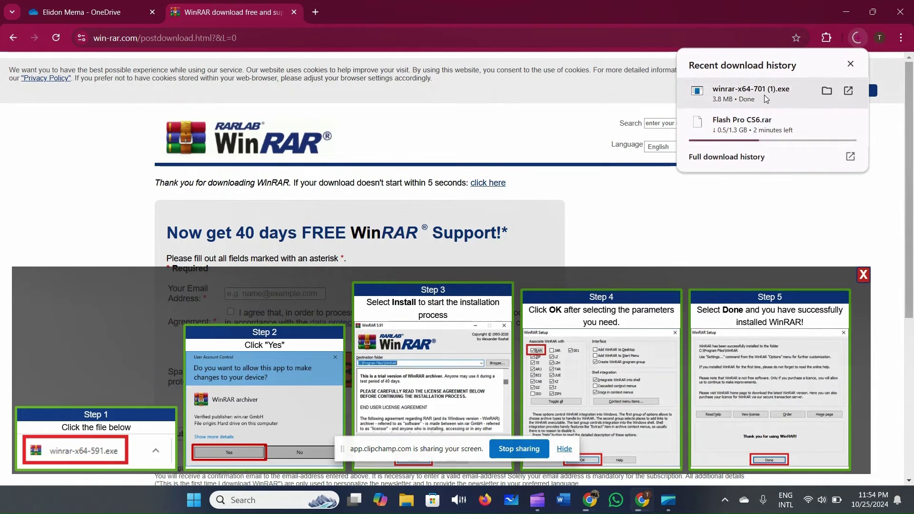
- Install WinRAR 7.01 into C:\Program Files\WinRAR, accepting the default integration settings
{"action": "left_click", "coordinate": [765, 97]}
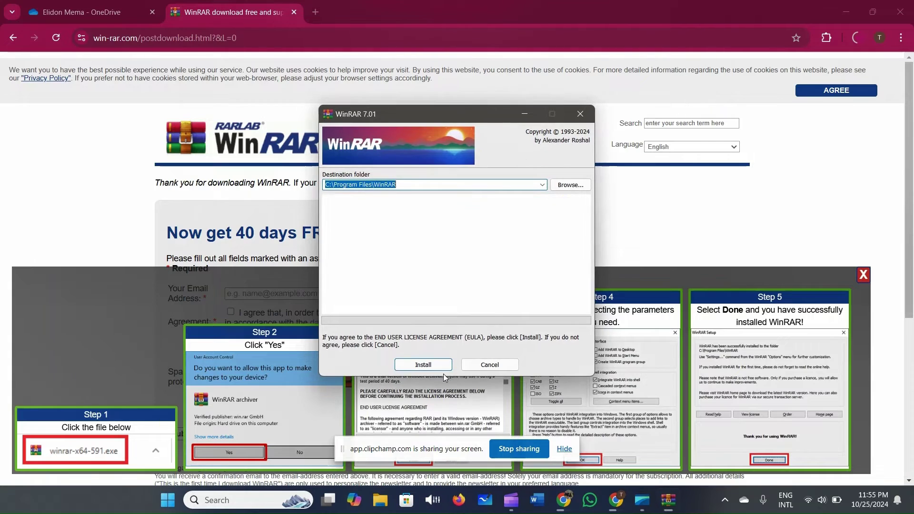
{"action": "left_click", "coordinate": [442, 366]}
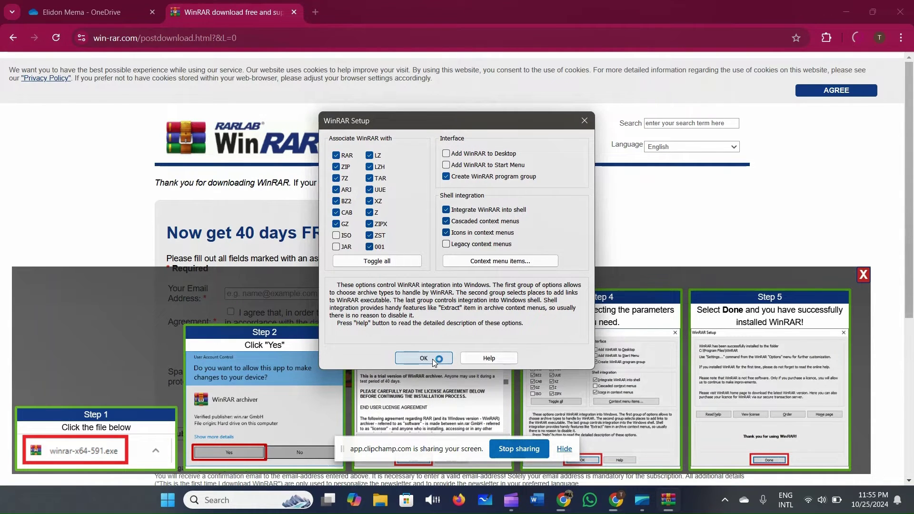
{"action": "left_click", "coordinate": [432, 360]}
{"action": "left_click", "coordinate": [451, 362]}
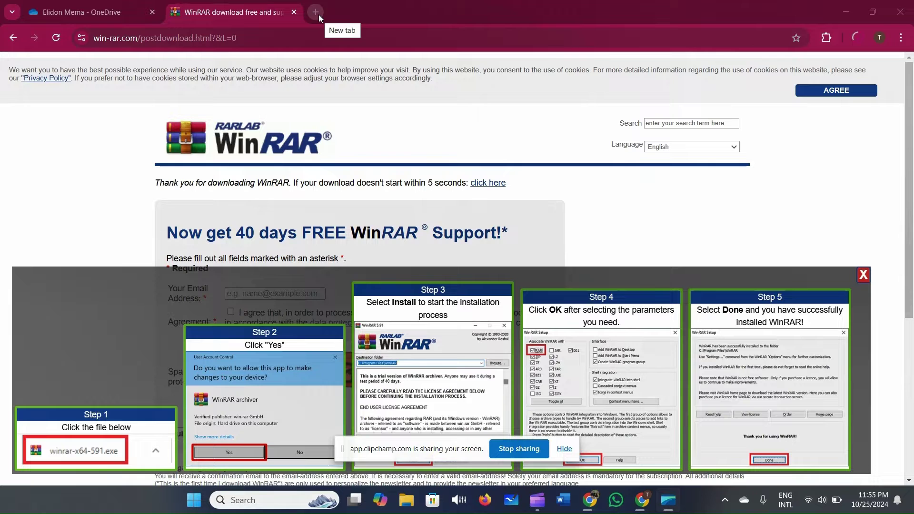
{"action": "left_click", "coordinate": [306, 38]}
- Search 'adobe create ac', open Adobe's Create an account help article and start account signup
{"action": "type", "text": "ado"}
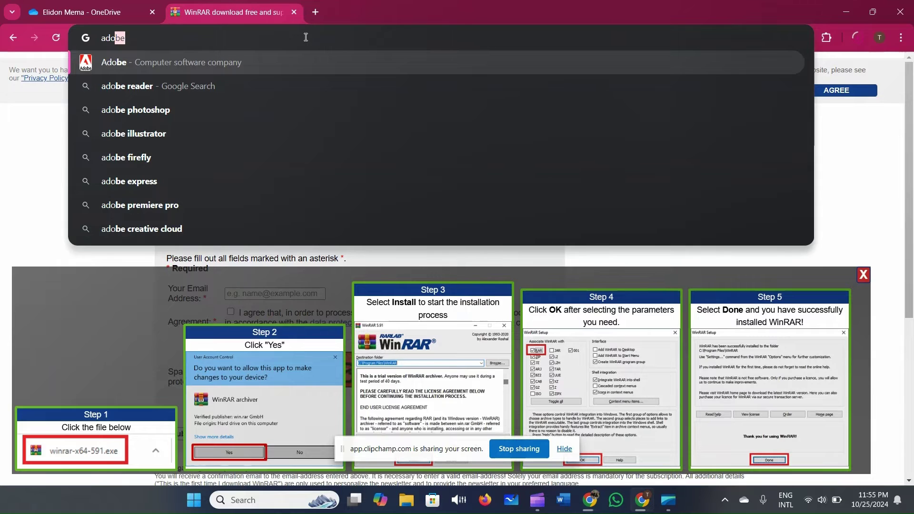
{"action": "type", "text": "be cre"}
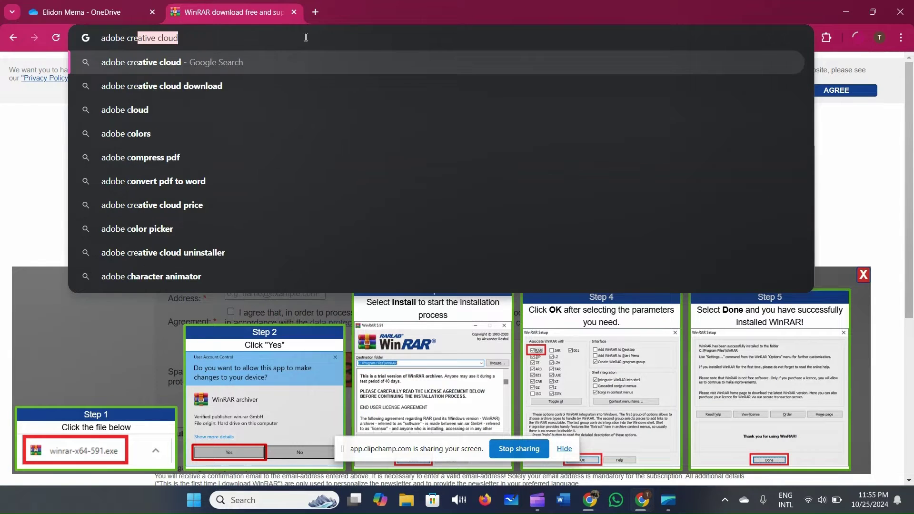
{"action": "type", "text": "ate account"}
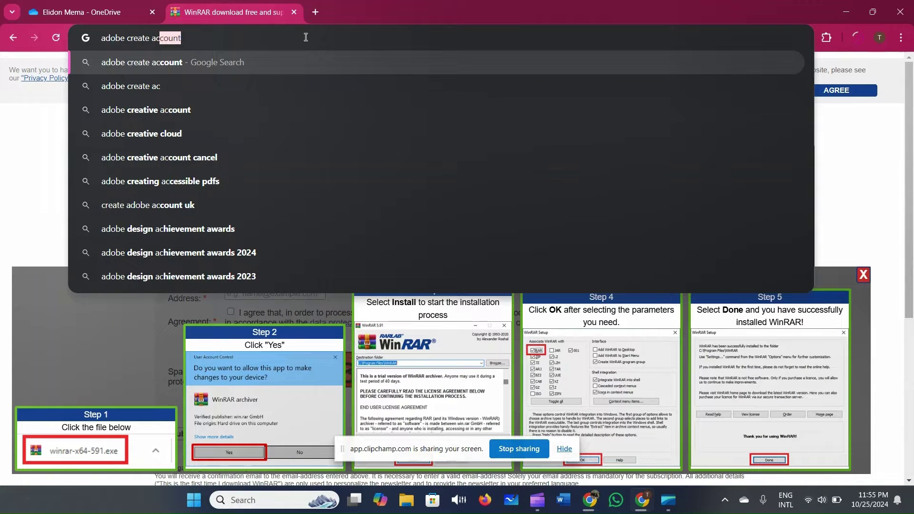
{"action": "left_click", "coordinate": [156, 64]}
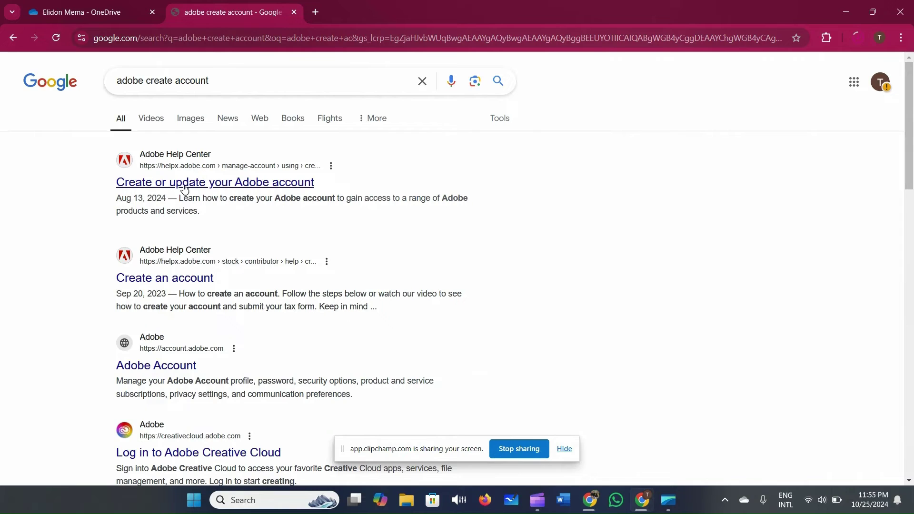
{"action": "left_click", "coordinate": [178, 281]}
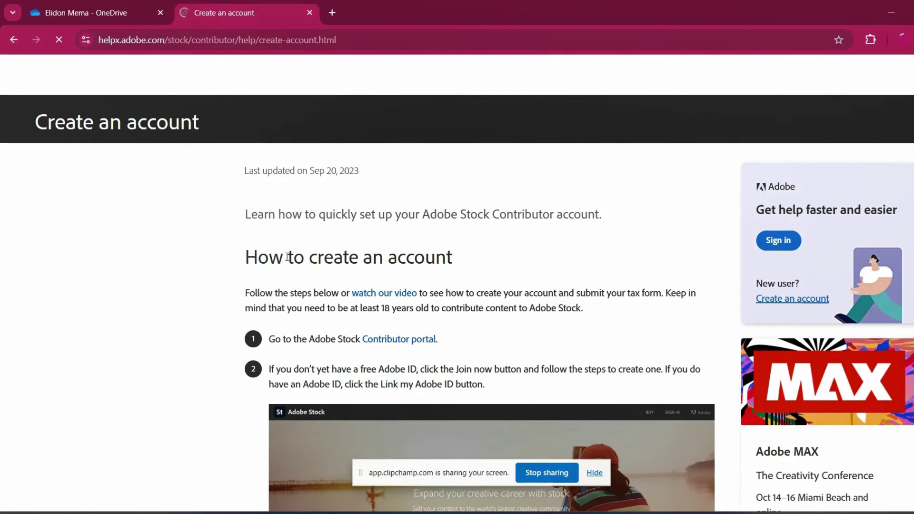
{"action": "scroll", "coordinate": [306, 252], "scroll_direction": "down", "scroll_amount": 4}
{"action": "scroll", "coordinate": [308, 252], "scroll_direction": "down", "scroll_amount": 5}
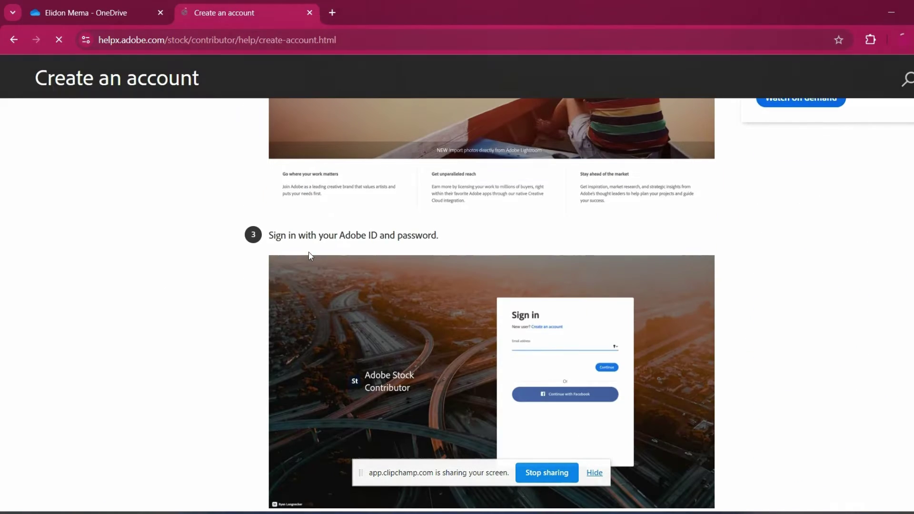
{"action": "scroll", "coordinate": [449, 252], "scroll_direction": "up", "scroll_amount": 5}
{"action": "scroll", "coordinate": [450, 251], "scroll_direction": "up", "scroll_amount": 4}
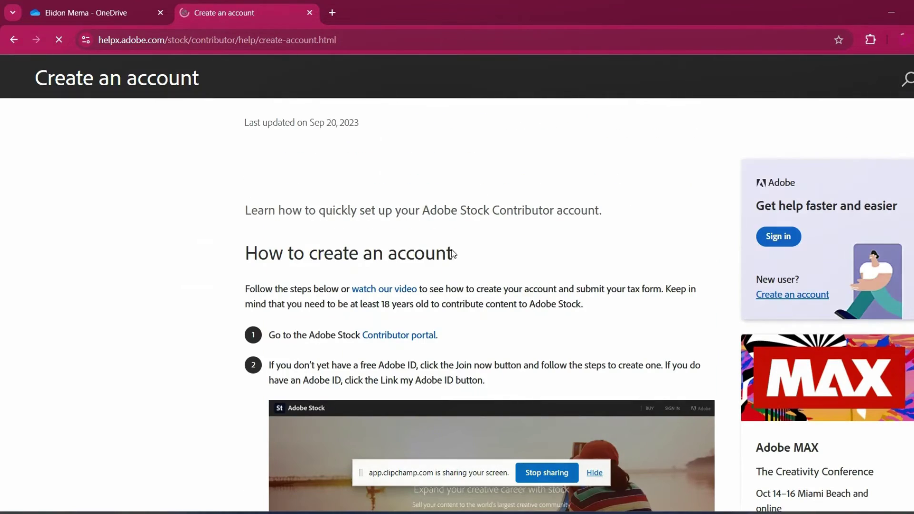
{"action": "left_click", "coordinate": [790, 301]}
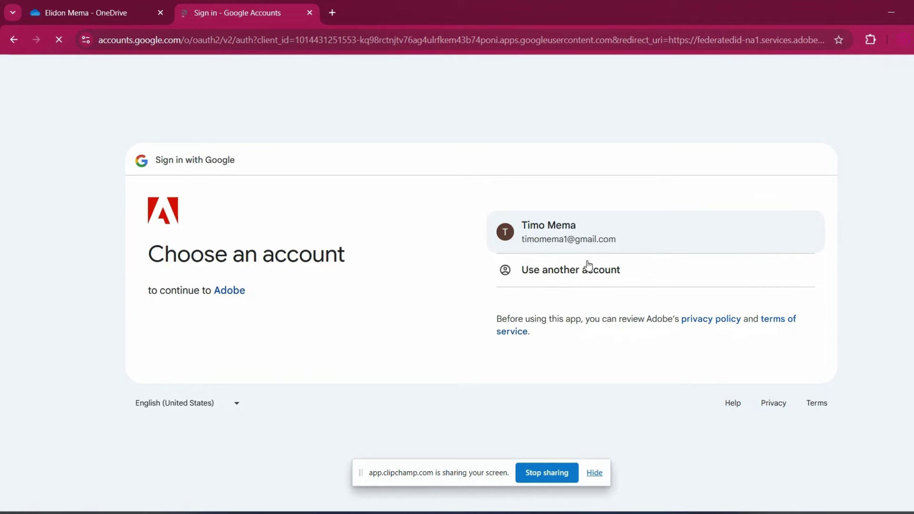
- Create the Adobe account via Google sign-in, entering the birth year and opting in to email contact
{"action": "left_click", "coordinate": [551, 234]}
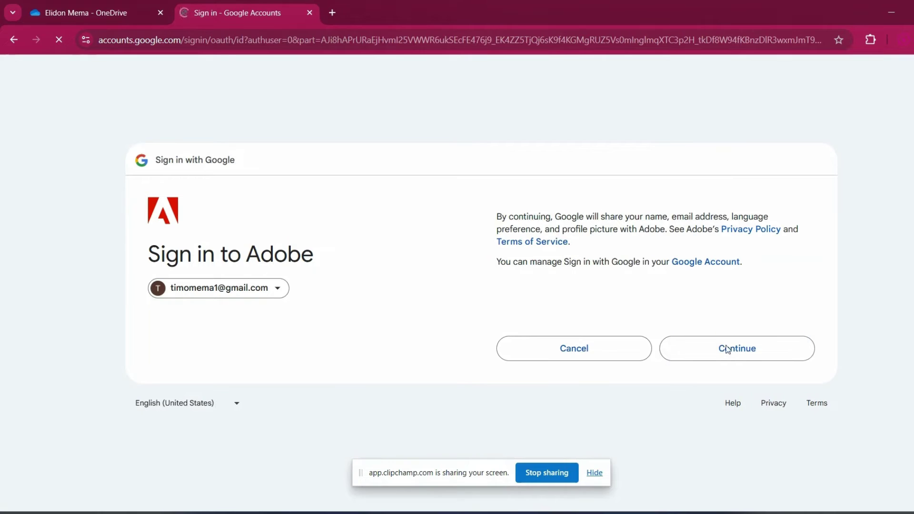
{"action": "left_click", "coordinate": [728, 352]}
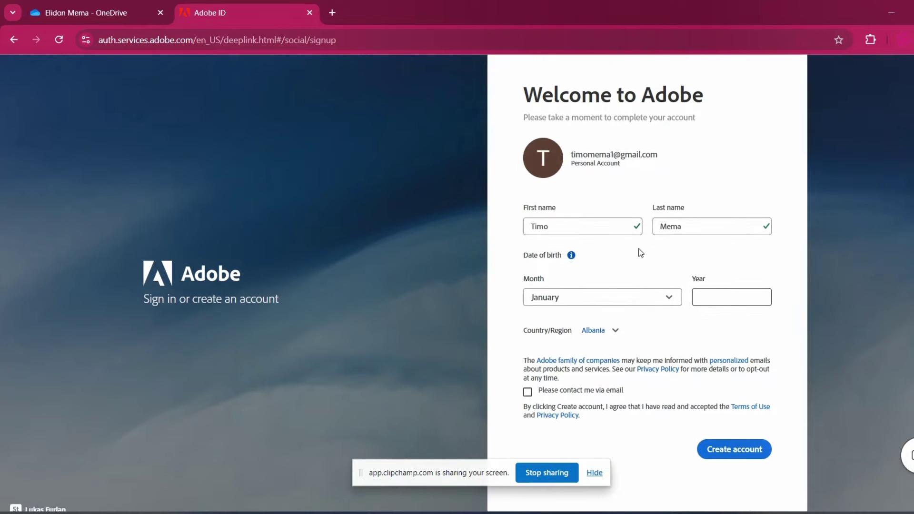
{"action": "scroll", "coordinate": [676, 259], "scroll_direction": "down", "scroll_amount": 1}
{"action": "left_click", "coordinate": [712, 264]}
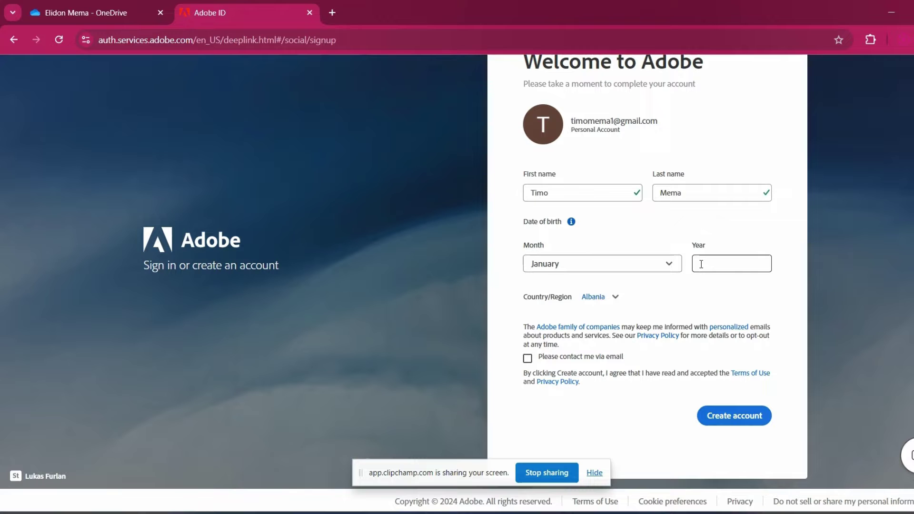
{"action": "type", "text": "2000"}
{"action": "left_click", "coordinate": [528, 360]}
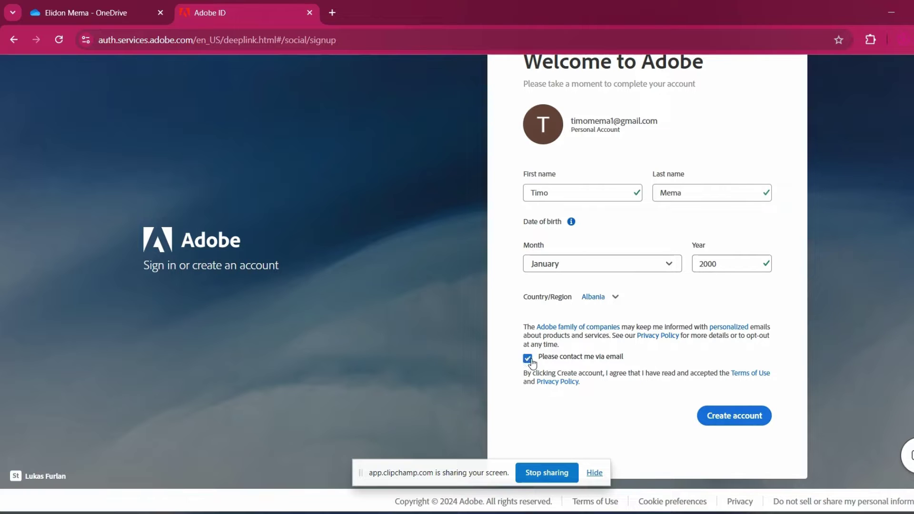
{"action": "left_click", "coordinate": [708, 416]}
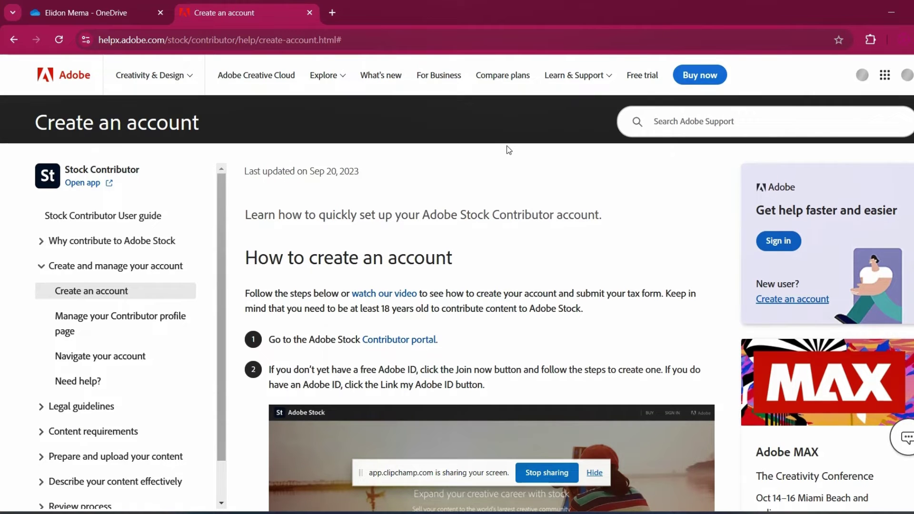
- Check the recent downloads list to confirm Flash Pro CS6.rar finished at 1.3 GB
{"action": "scroll", "coordinate": [534, 150], "scroll_direction": "down", "scroll_amount": 4}
{"action": "scroll", "coordinate": [552, 152], "scroll_direction": "up", "scroll_amount": 4}
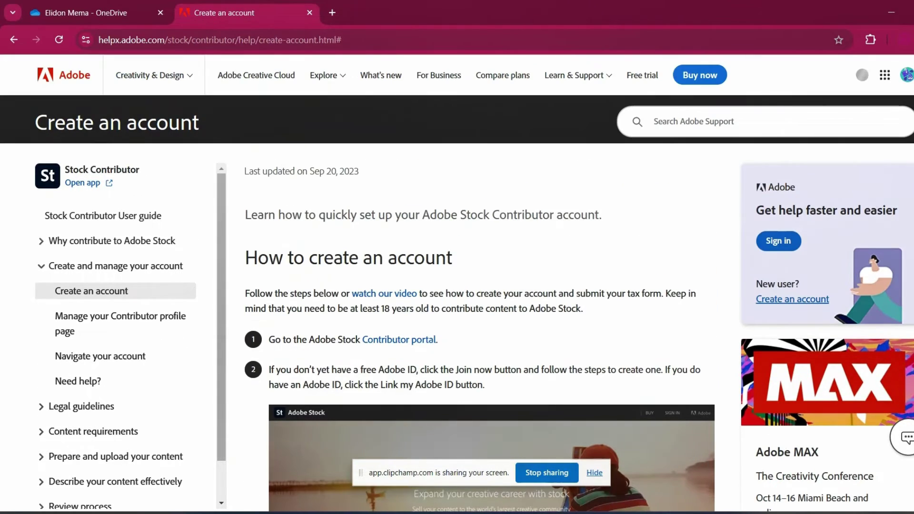
{"action": "left_click", "coordinate": [907, 76]}
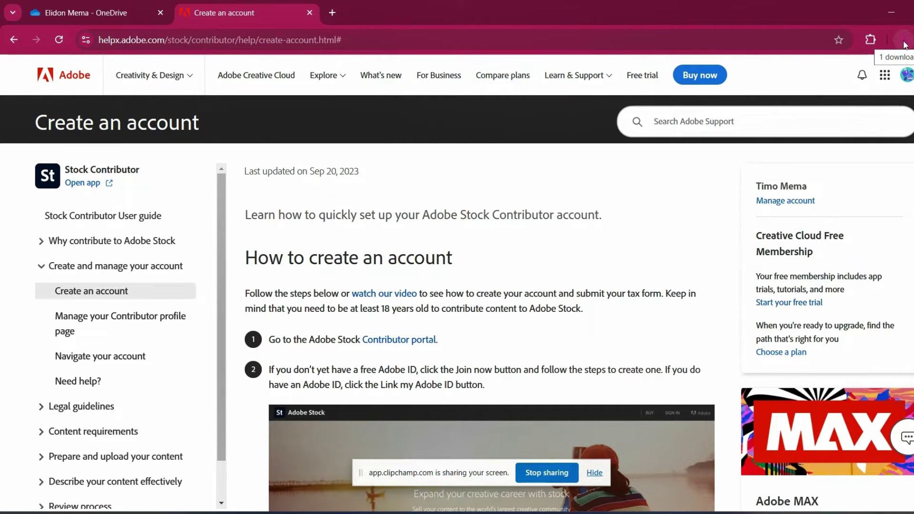
{"action": "left_click", "coordinate": [904, 41]}
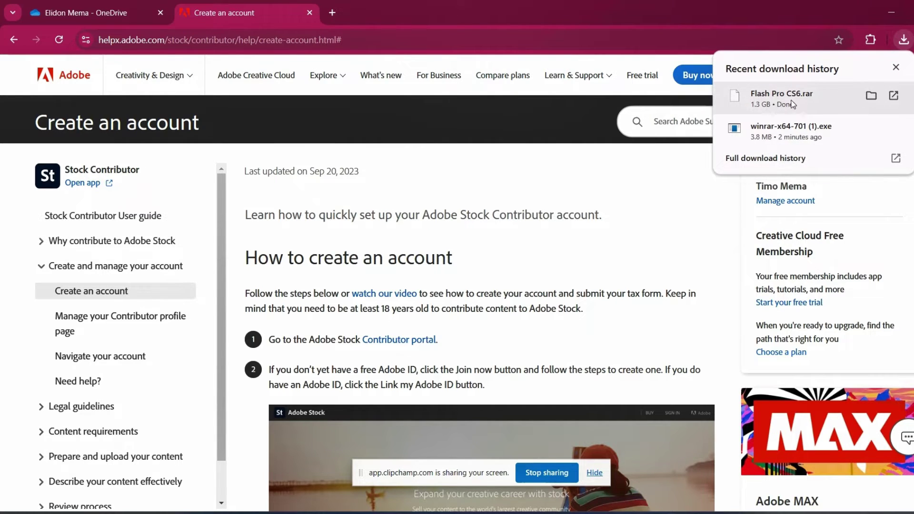
- Dismiss the choose-an-app prompt and show the downloaded Flash Pro CS6.rar in its Downloads folder
{"action": "left_click", "coordinate": [874, 100]}
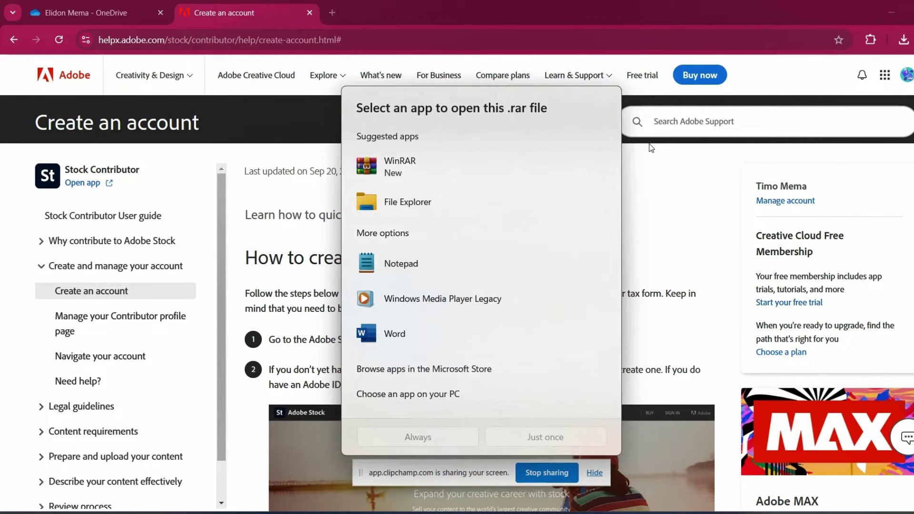
{"action": "left_click", "coordinate": [663, 173]}
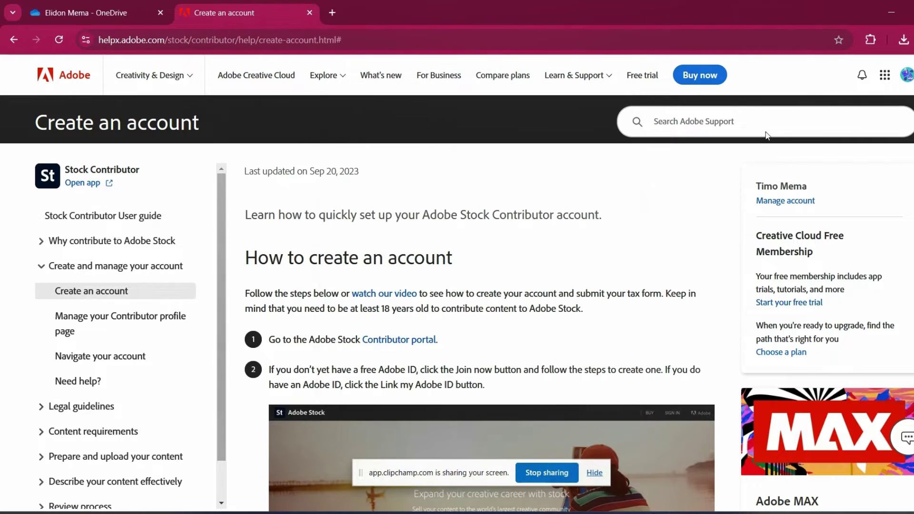
{"action": "left_click", "coordinate": [904, 40]}
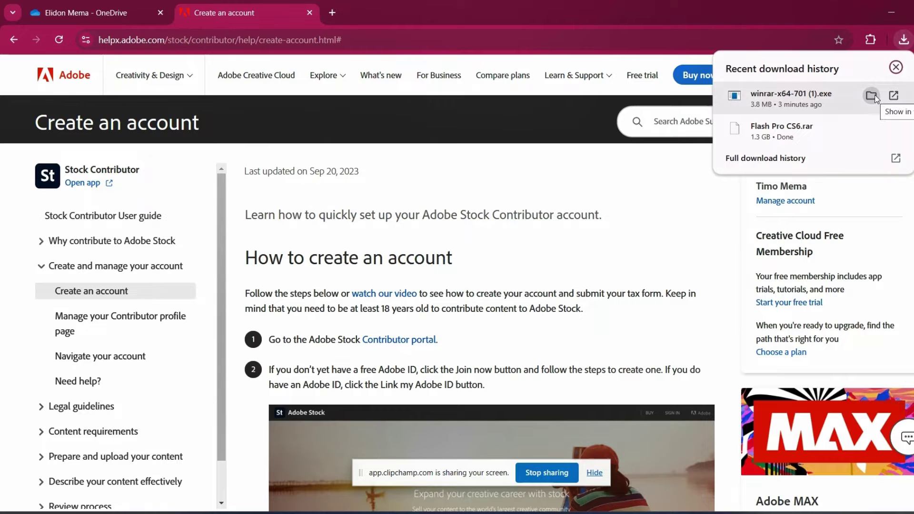
{"action": "left_click", "coordinate": [872, 97]}
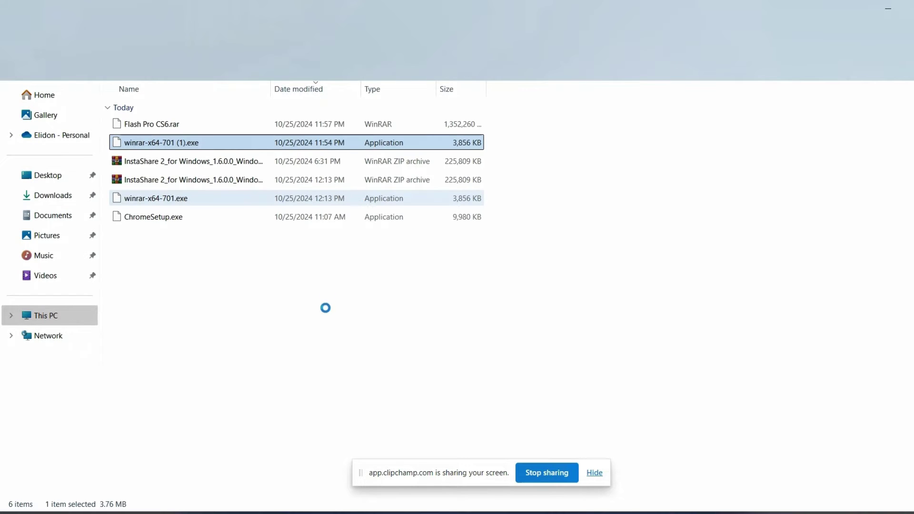
- Extract Flash Pro CS6.rar with WinRAR's Extract to "Flash Pro CS6\" option
{"action": "left_click", "coordinate": [169, 127]}
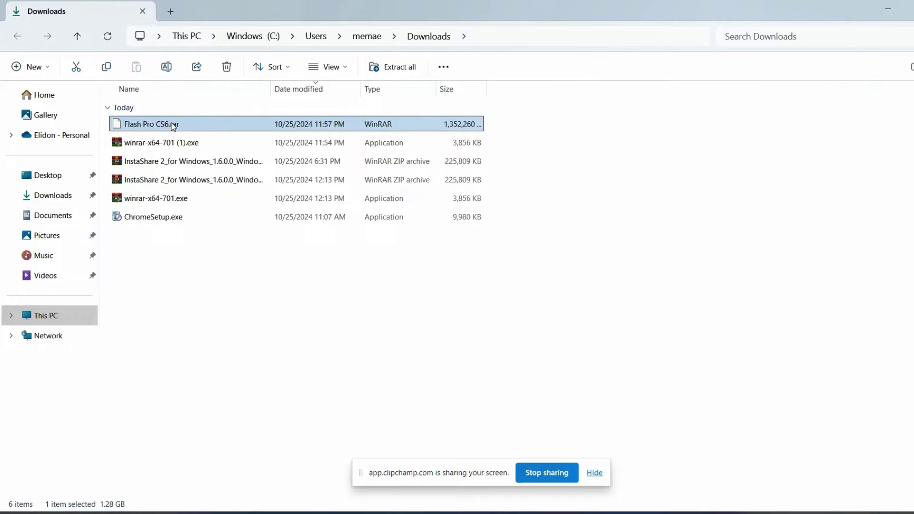
{"action": "key", "text": "shift+F10"}
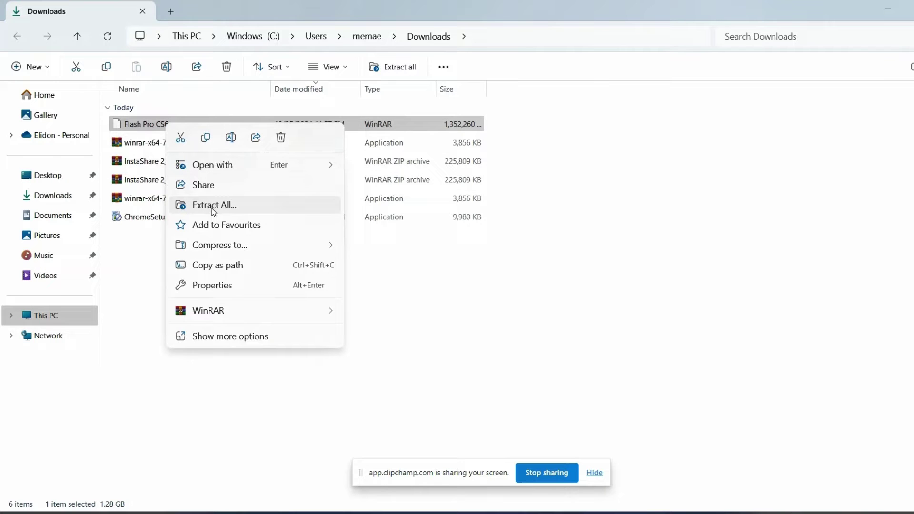
{"action": "mouse_move", "coordinate": [190, 163]}
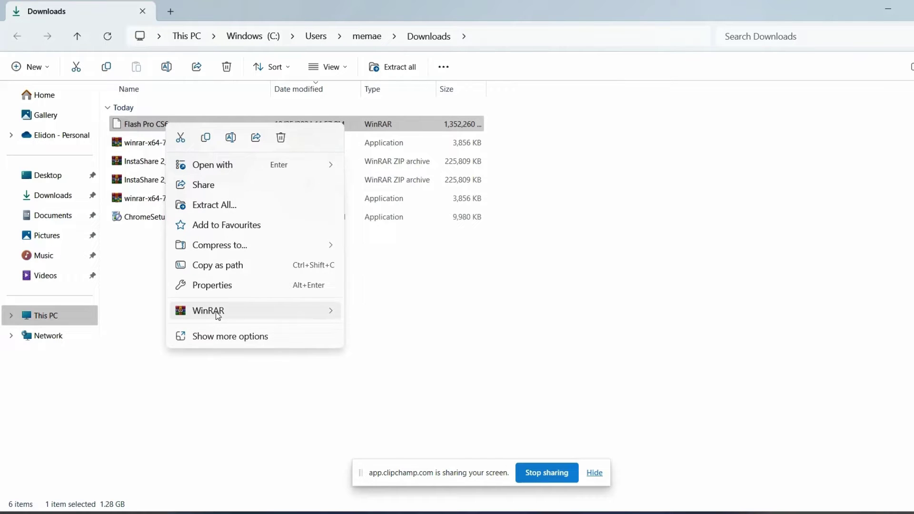
{"action": "mouse_move", "coordinate": [218, 316]}
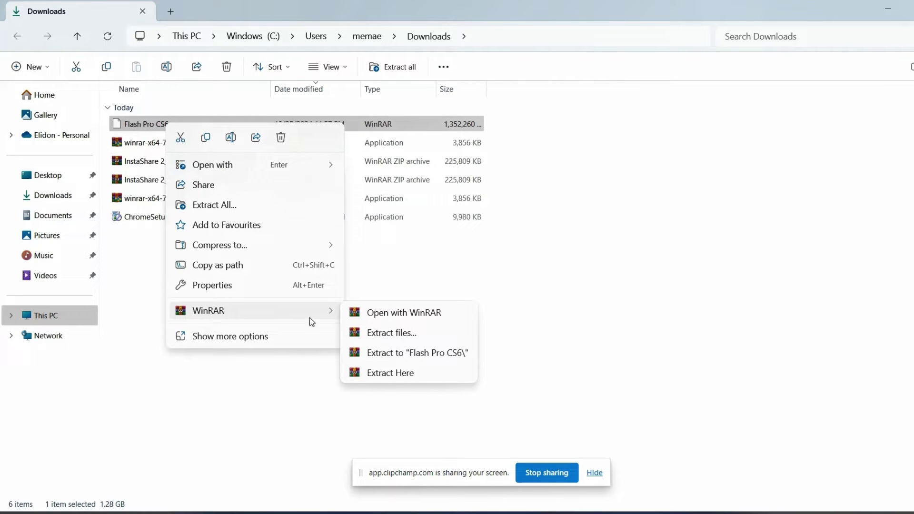
{"action": "left_click", "coordinate": [236, 339]}
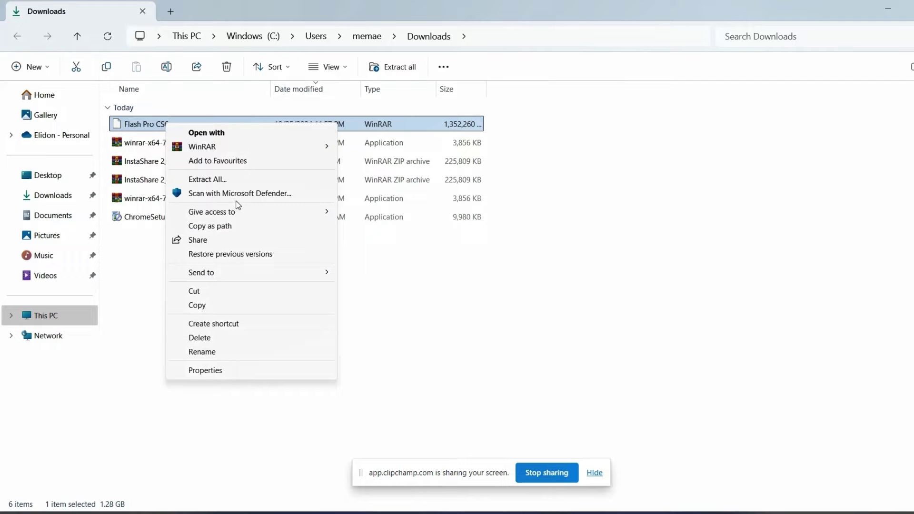
{"action": "mouse_move", "coordinate": [250, 148]}
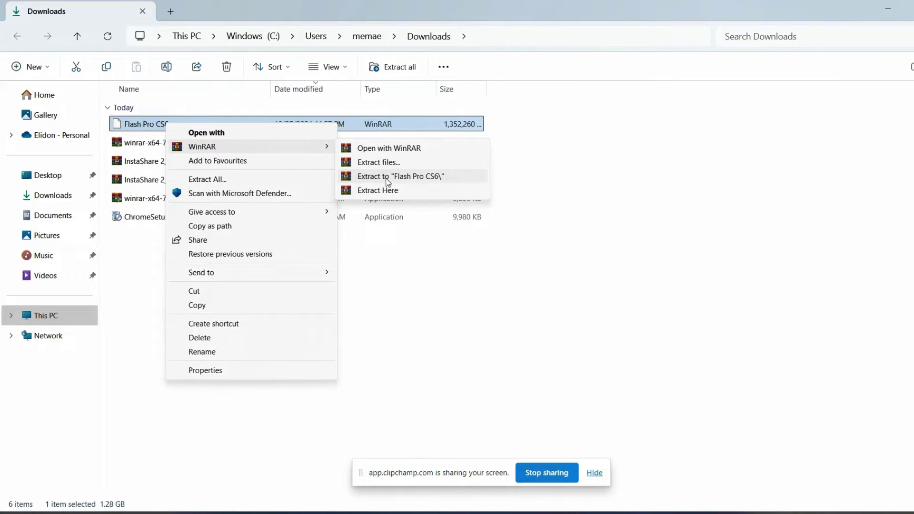
{"action": "left_click", "coordinate": [418, 184]}
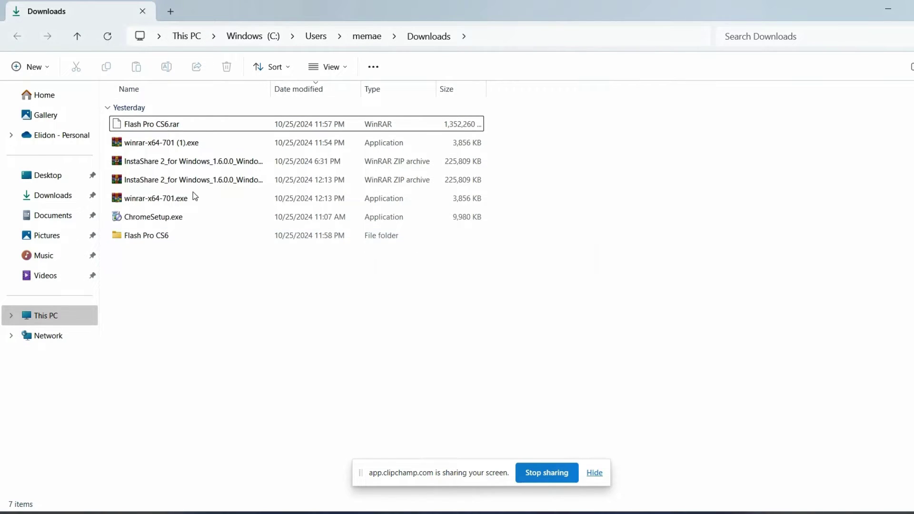
- Navigate through the three nested Flash Pro CS6 folders into Adobe Flash Professional CS6
{"action": "double_click", "coordinate": [150, 237]}
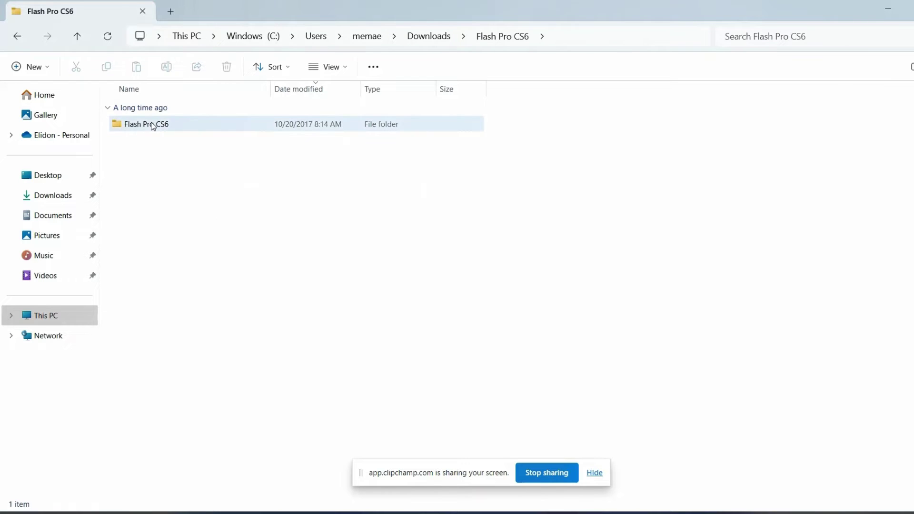
{"action": "double_click", "coordinate": [172, 126]}
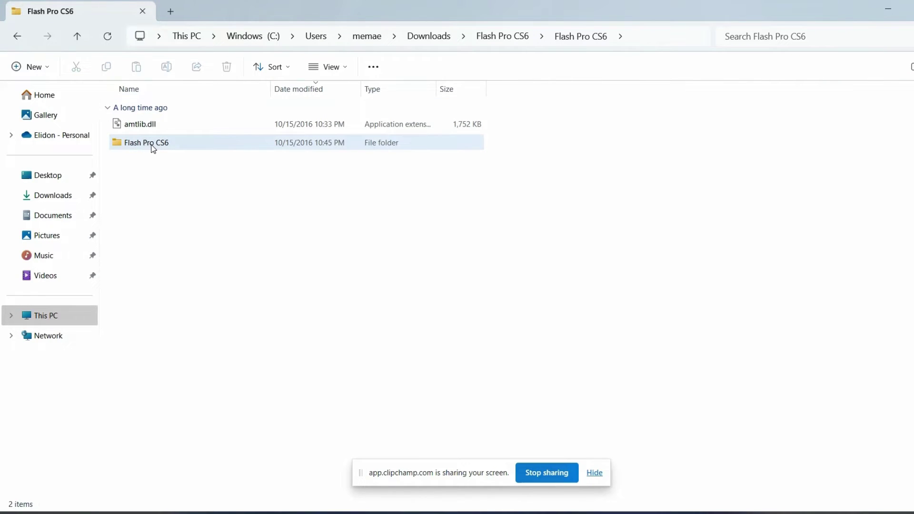
{"action": "left_click", "coordinate": [153, 145]}
{"action": "double_click", "coordinate": [154, 145]}
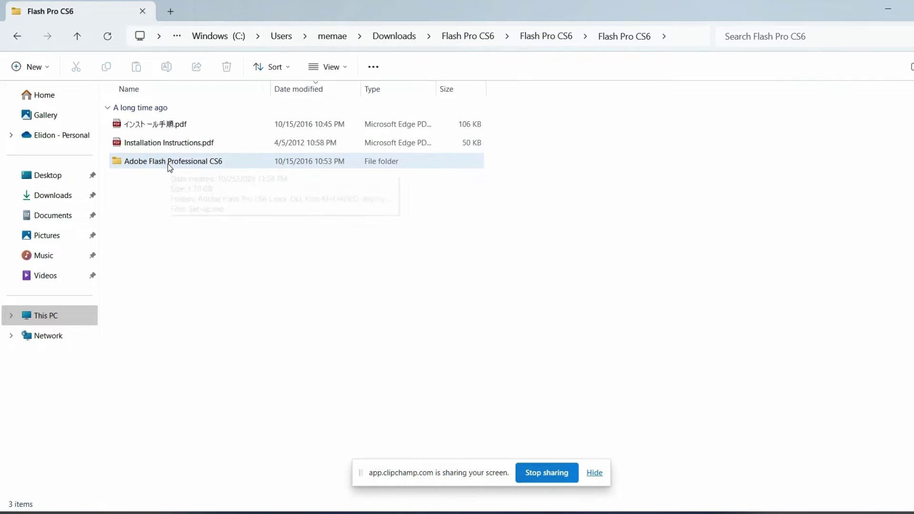
{"action": "left_click", "coordinate": [168, 165]}
{"action": "double_click", "coordinate": [168, 165]}
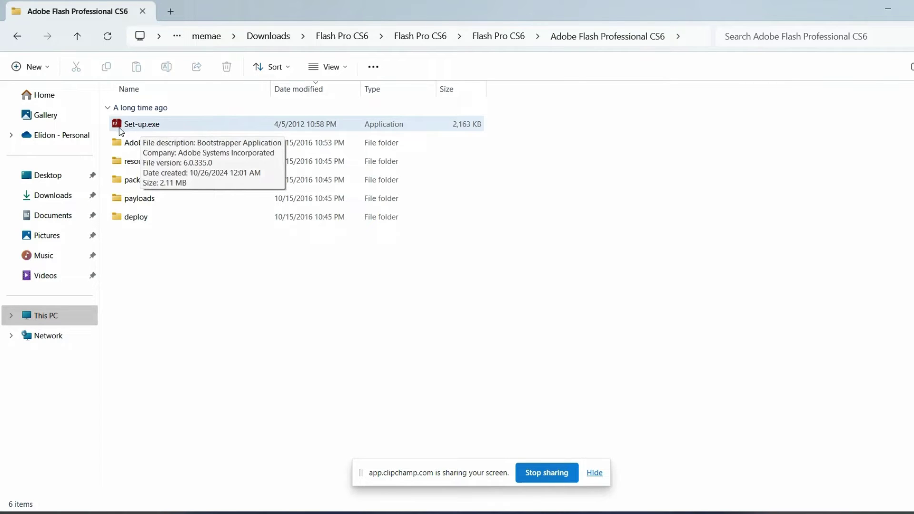
- Run Set-up.exe and ignore the pending-restart warning to reach the installer's Welcome screen
{"action": "double_click", "coordinate": [153, 125]}
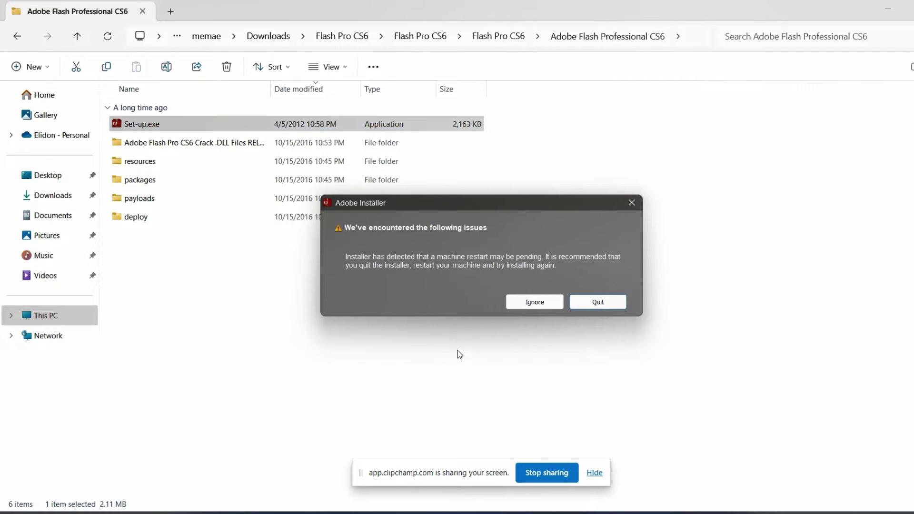
{"action": "left_click", "coordinate": [530, 309]}
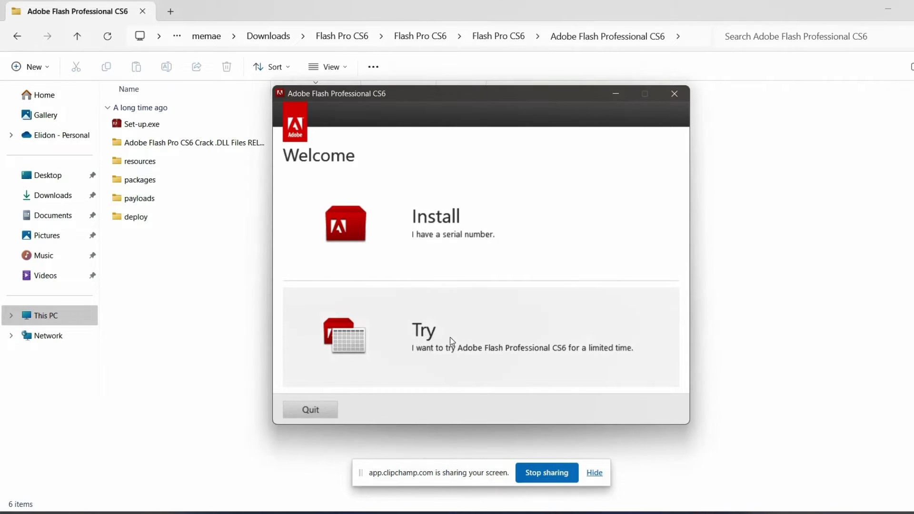
- Choose the trial install, accept the license agreement, and begin Adobe ID sign-in
{"action": "left_click", "coordinate": [448, 342]}
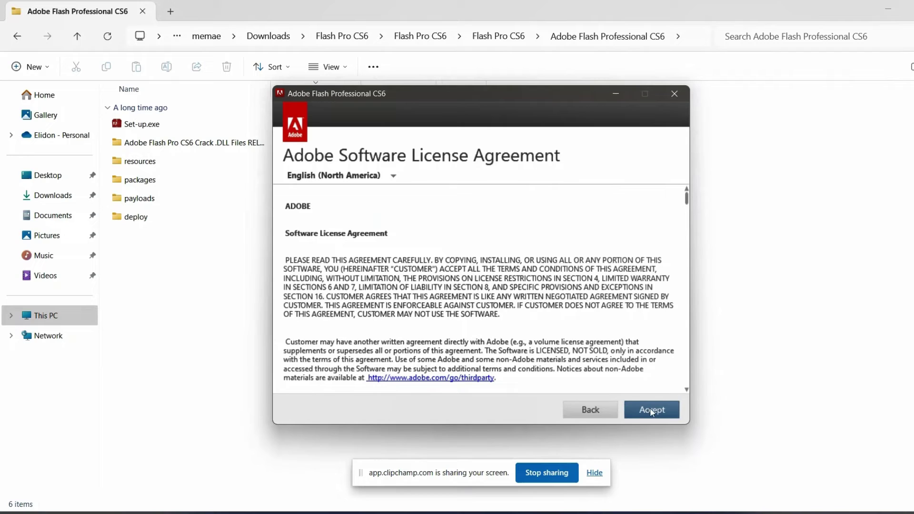
{"action": "left_click", "coordinate": [653, 412]}
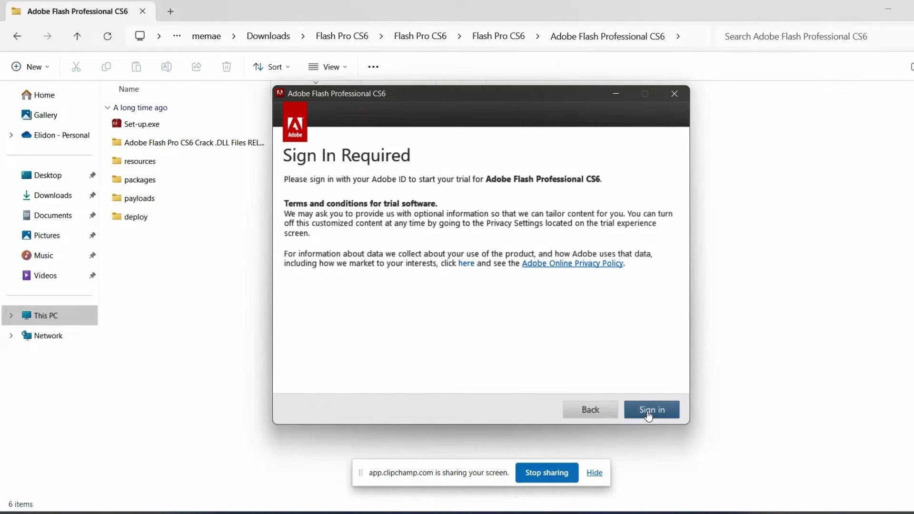
{"action": "left_click", "coordinate": [649, 415]}
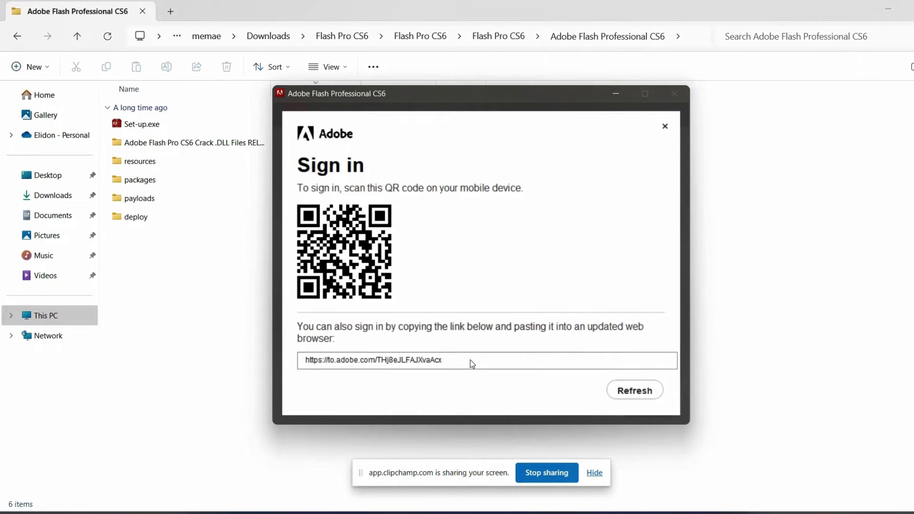
- Copy the installer's sign-in link and bring the Chrome window to the front
{"action": "left_click", "coordinate": [455, 363]}
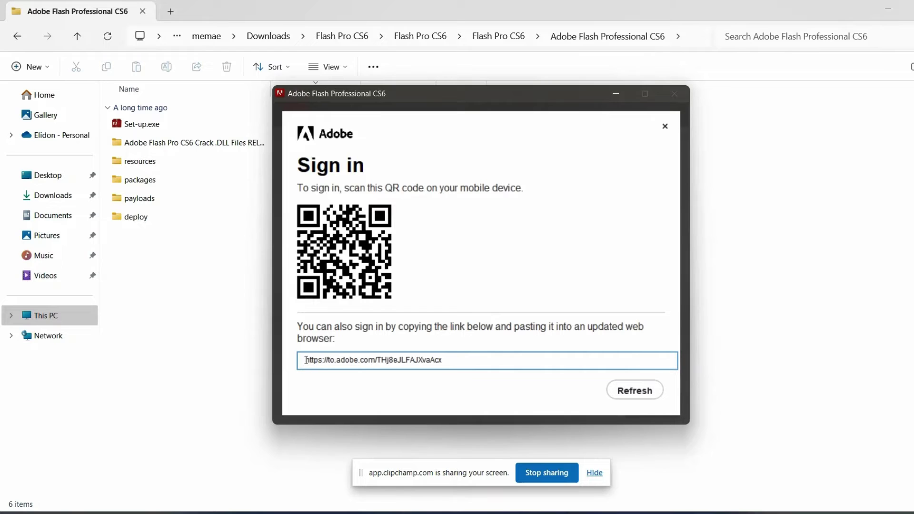
{"action": "left_click_drag", "start_coordinate": [306, 360], "coordinate": [445, 360]}
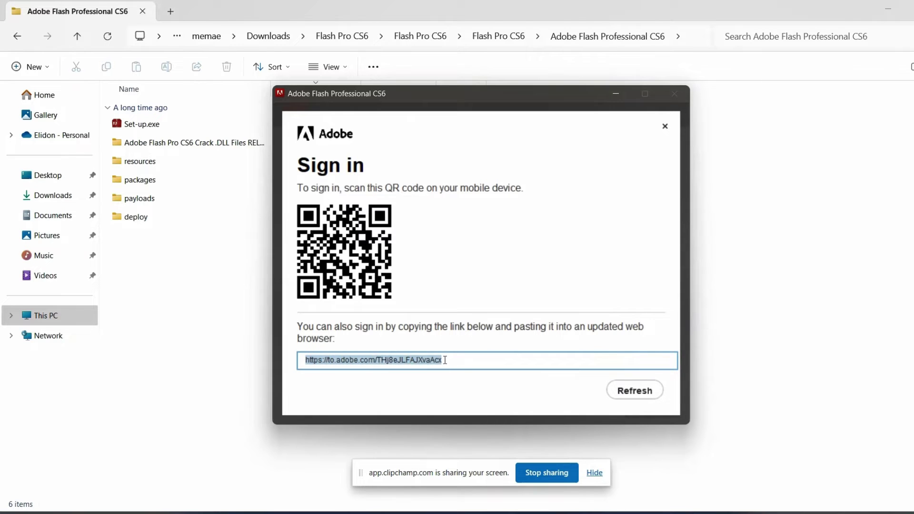
{"action": "right_click", "coordinate": [418, 360]}
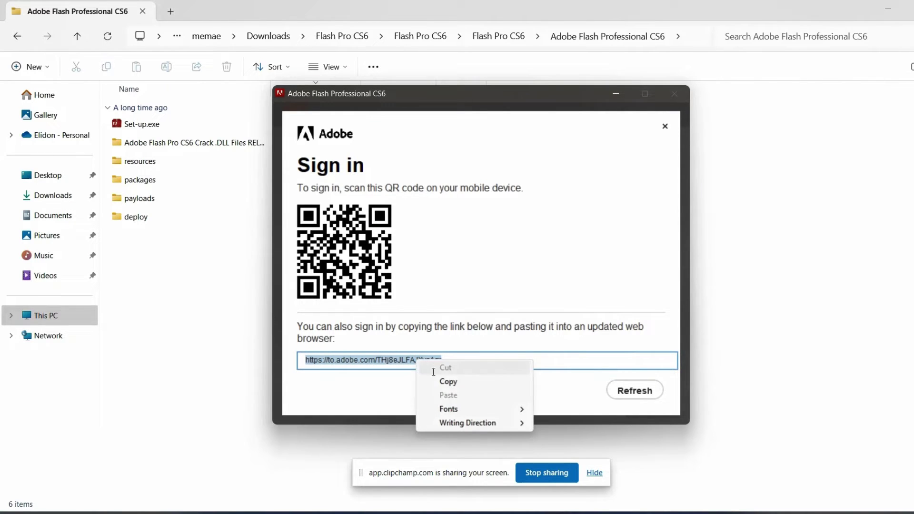
{"action": "left_click", "coordinate": [452, 382]}
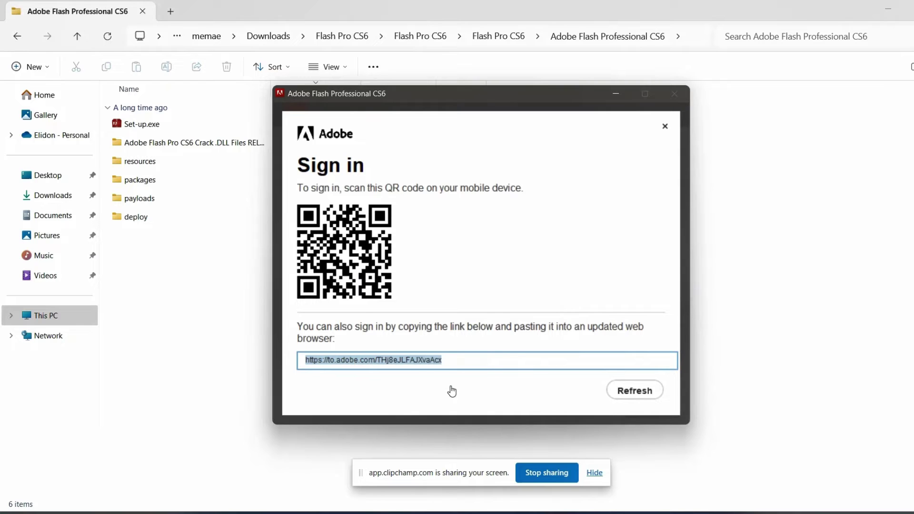
{"action": "mouse_move", "coordinate": [648, 512]}
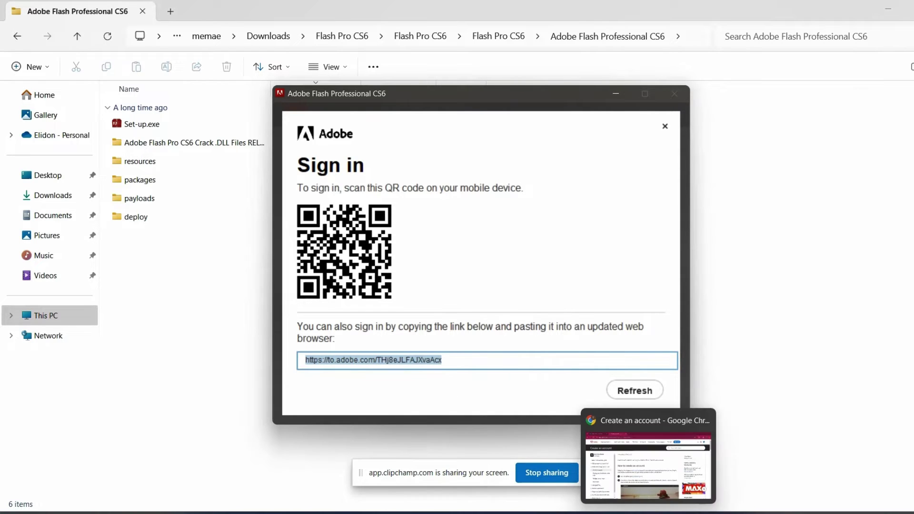
{"action": "left_click", "coordinate": [654, 482]}
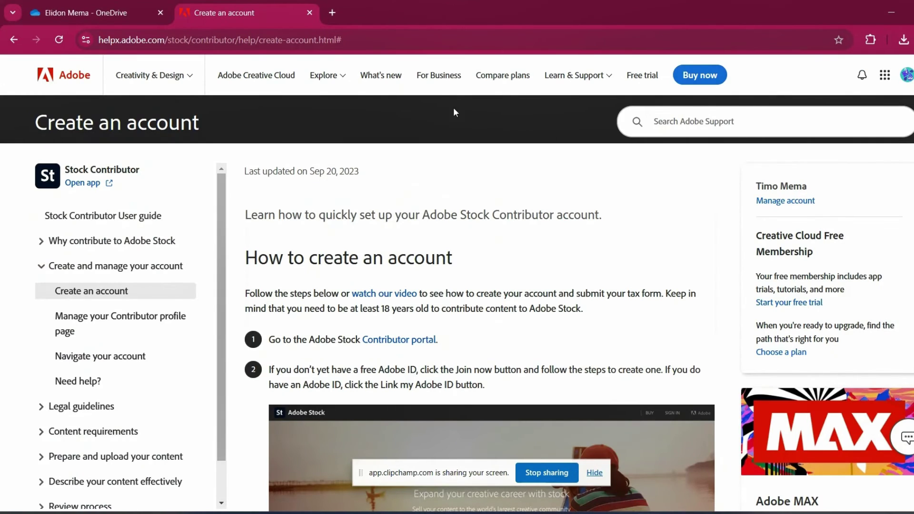
- Paste the copied sign-in link into Chrome's address bar and open it
{"action": "left_click", "coordinate": [376, 41]}
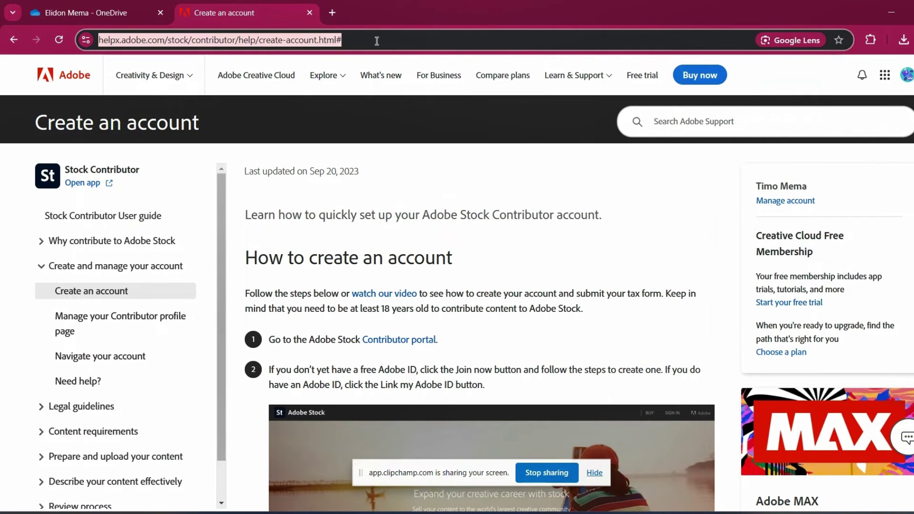
{"action": "right_click", "coordinate": [379, 42]}
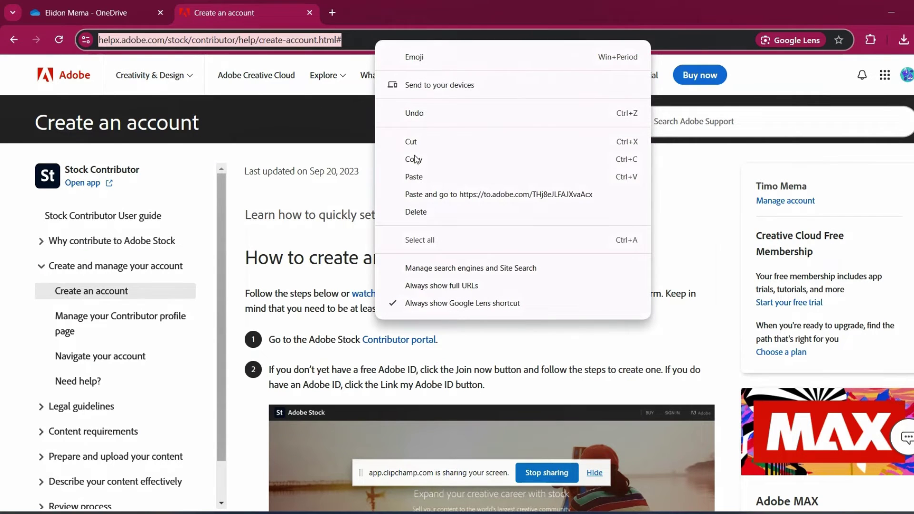
{"action": "left_click", "coordinate": [428, 195]}
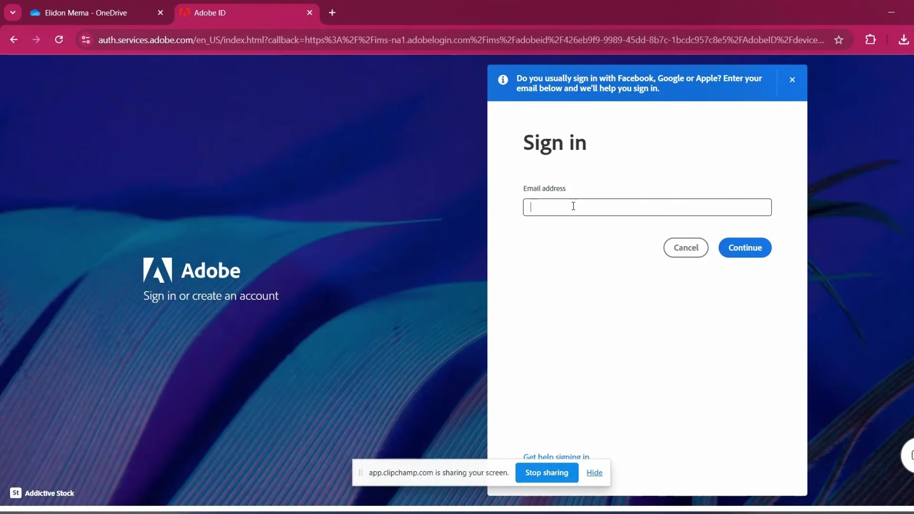
- Enter the account e-mail address on the Adobe ID page and continue
{"action": "left_click", "coordinate": [574, 206]}
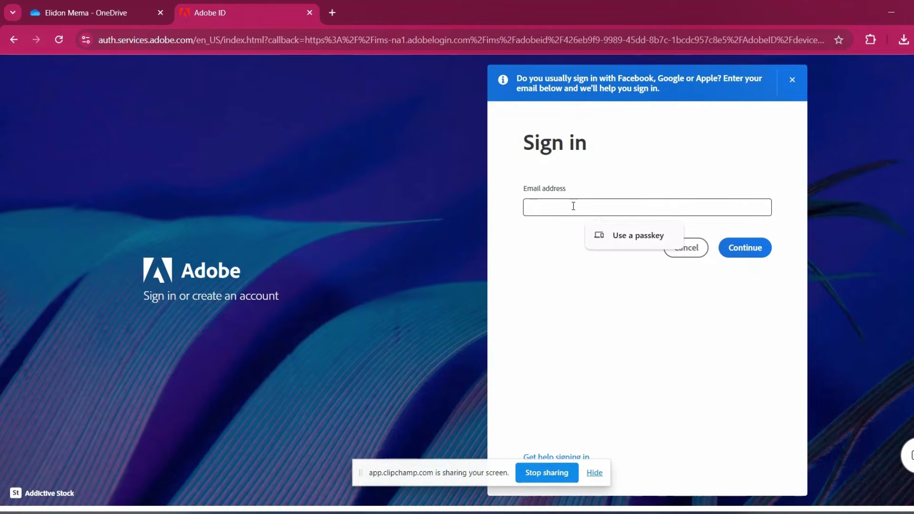
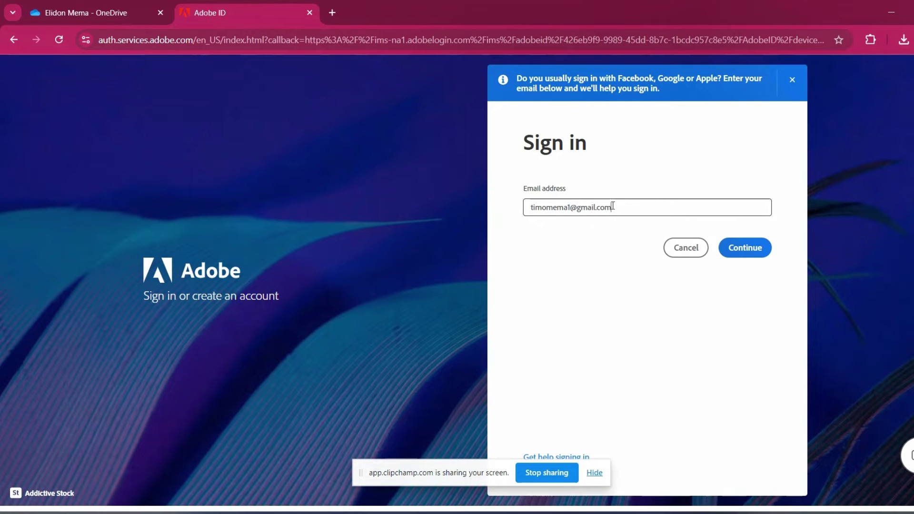
{"action": "left_click", "coordinate": [760, 250]}
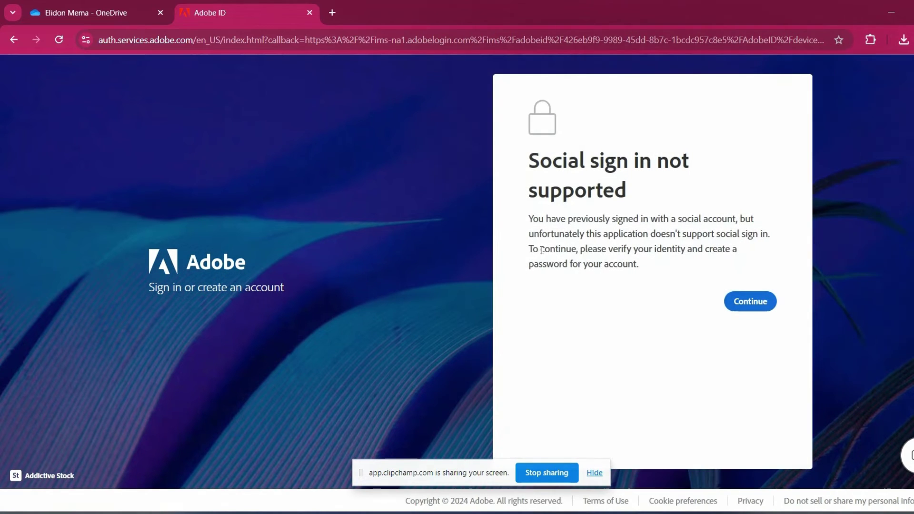
- Continue past the social sign-in notice and open Gmail in a new Chrome tab
{"action": "left_click", "coordinate": [740, 308]}
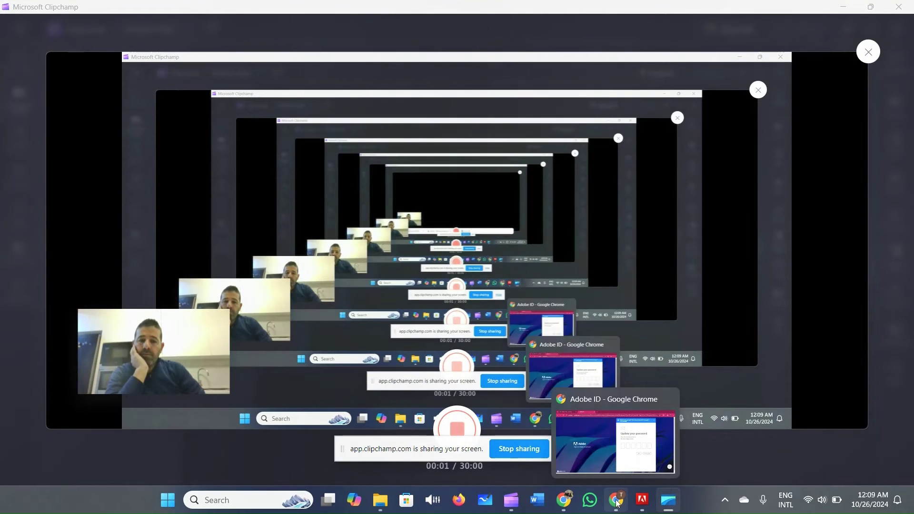
{"action": "left_click", "coordinate": [617, 501]}
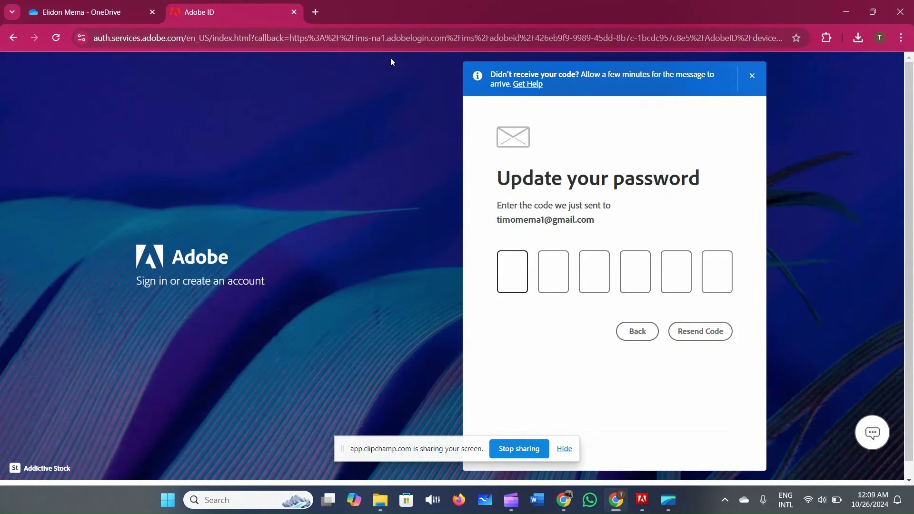
{"action": "left_click", "coordinate": [318, 13]}
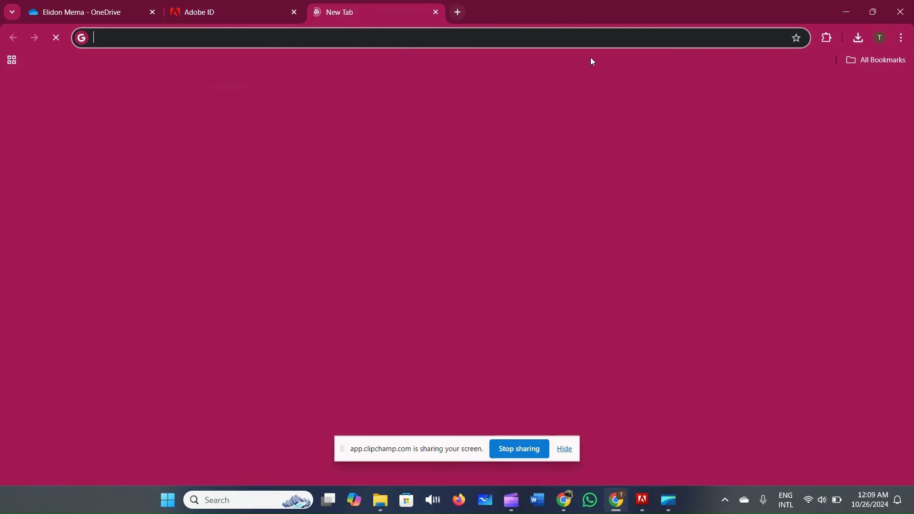
{"action": "left_click", "coordinate": [521, 39]}
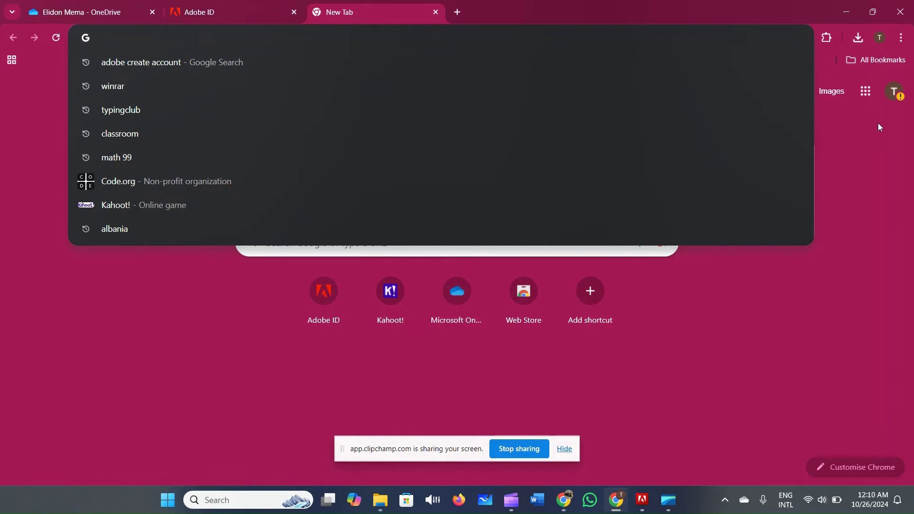
{"action": "left_click", "coordinate": [843, 119]}
{"action": "left_click", "coordinate": [801, 91]}
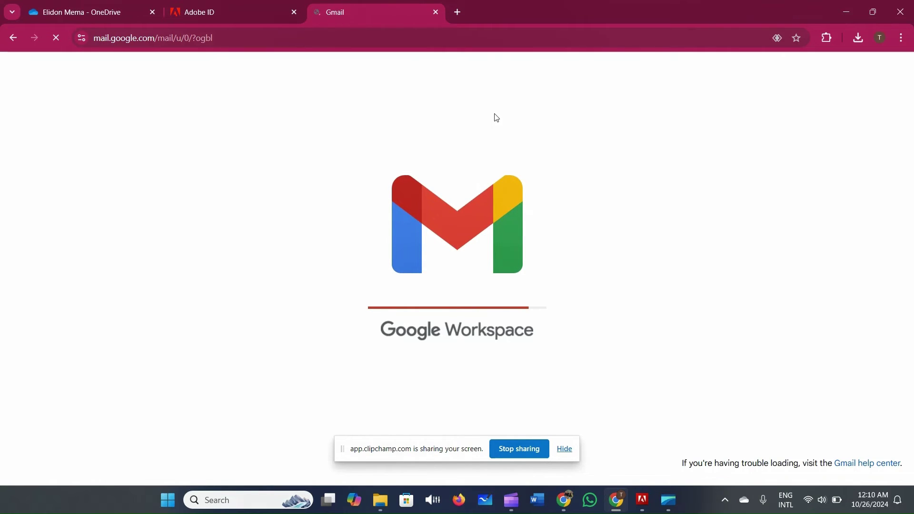
- Open Adobe's Verification code email in the Gmail inbox
{"action": "left_click", "coordinate": [228, 3]}
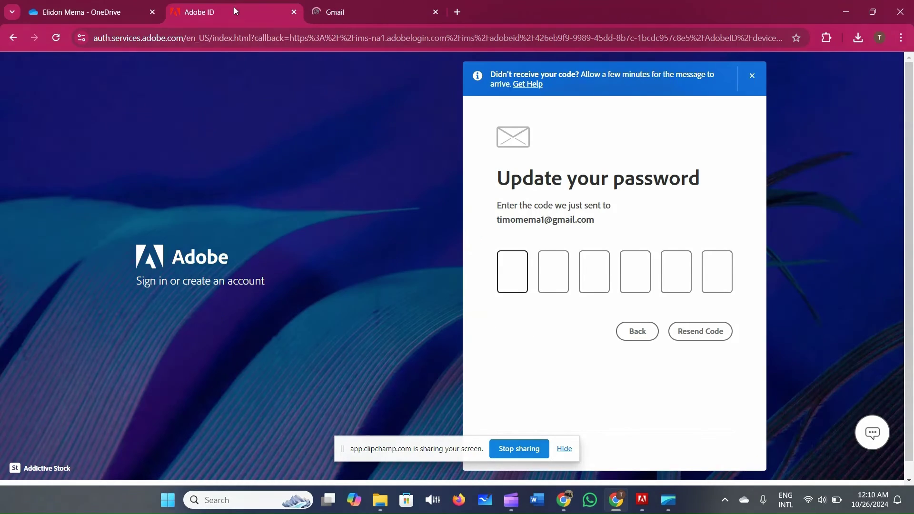
{"action": "left_click", "coordinate": [370, 4]}
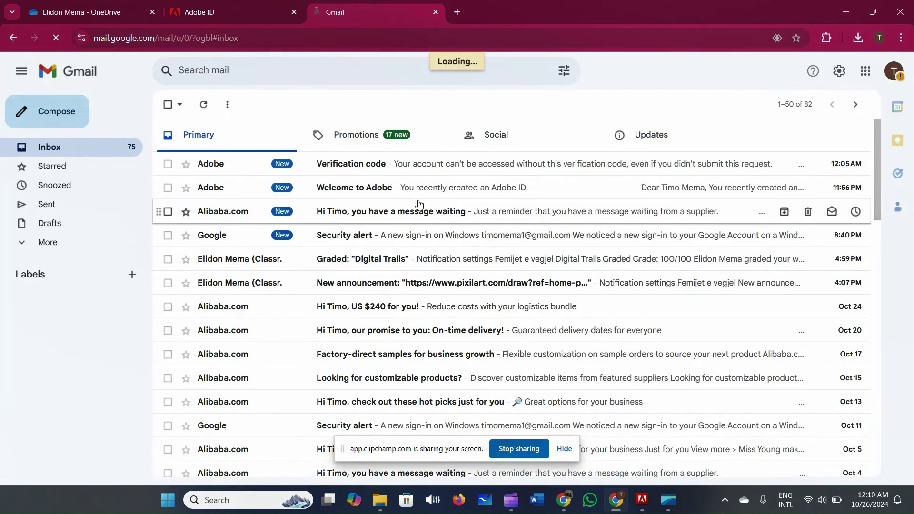
{"action": "left_click", "coordinate": [393, 166]}
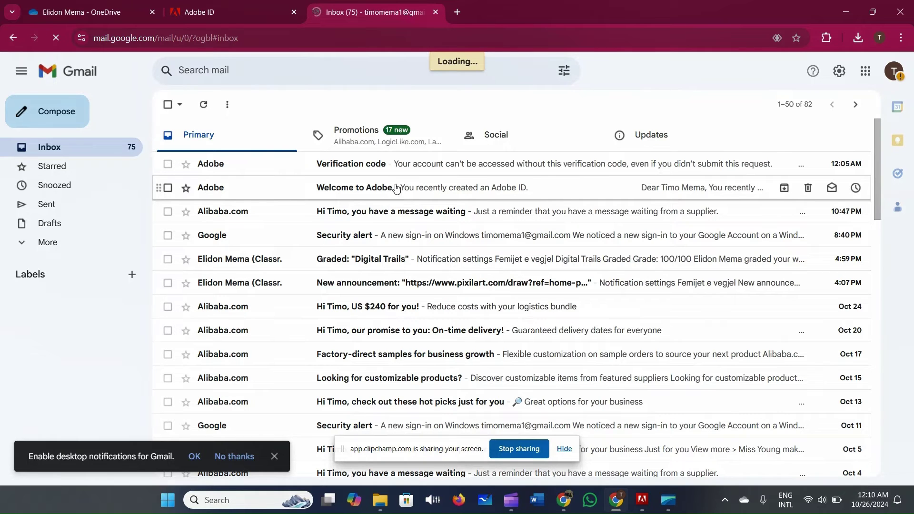
{"action": "left_click", "coordinate": [429, 165]}
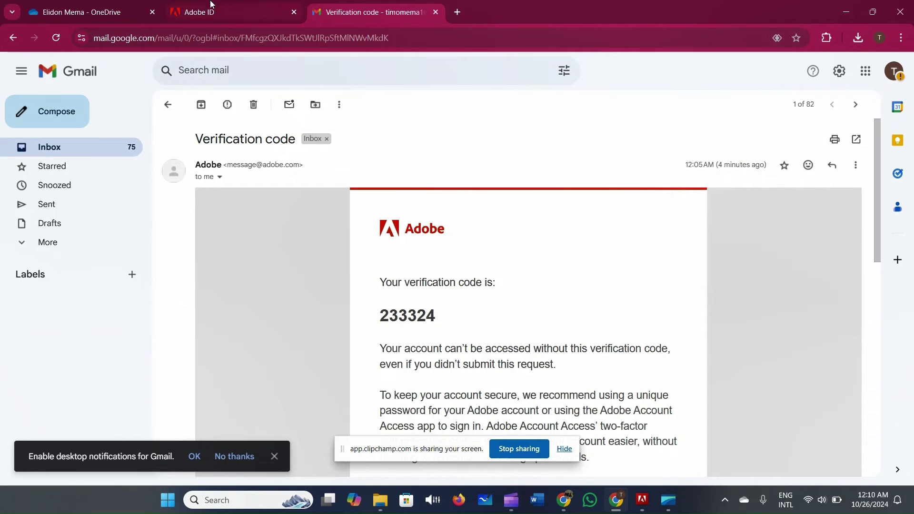
- Enter the six-digit verification code from the email into Adobe's code boxes
{"action": "left_click", "coordinate": [222, 11]}
{"action": "left_click", "coordinate": [521, 272]}
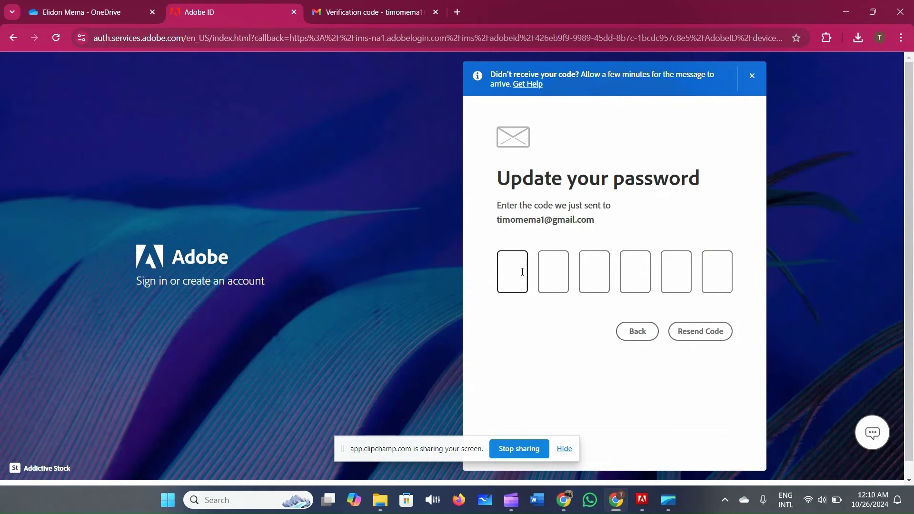
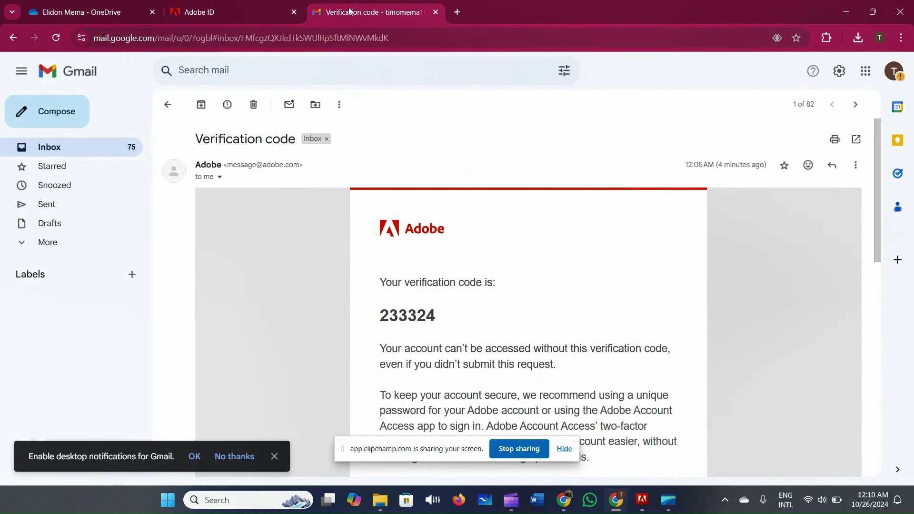
{"action": "left_click", "coordinate": [347, 10]}
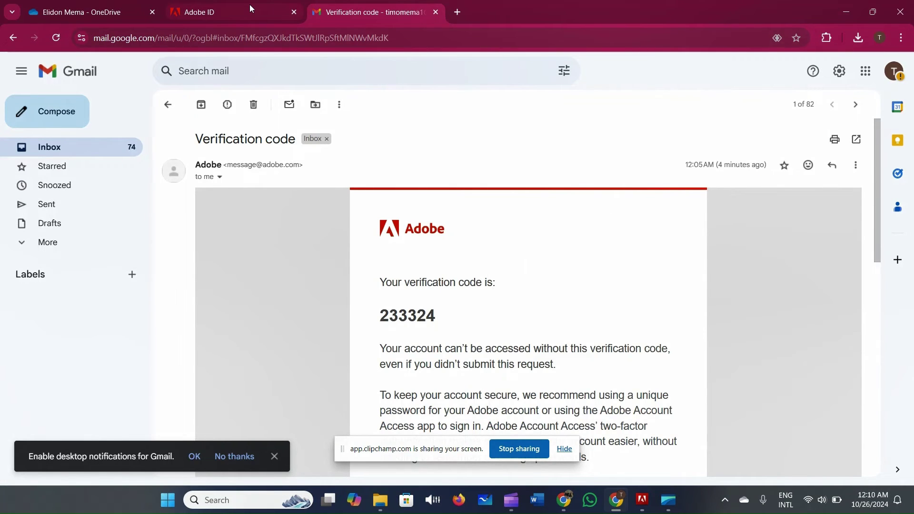
{"action": "left_click", "coordinate": [250, 5]}
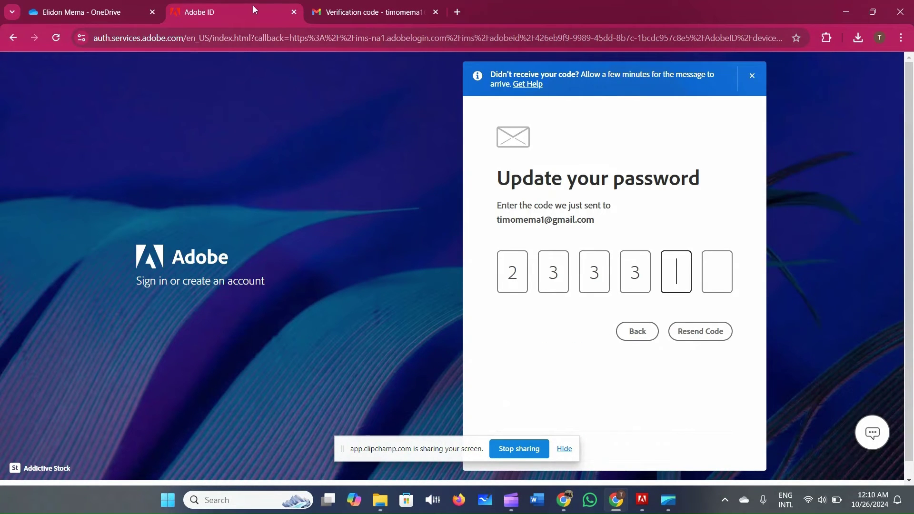
{"action": "left_click", "coordinate": [373, 4]}
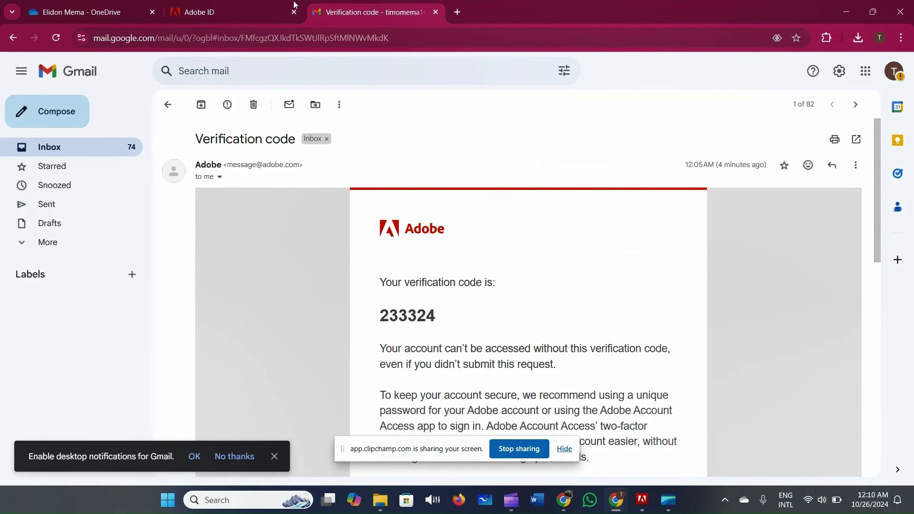
{"action": "left_click", "coordinate": [268, 5]}
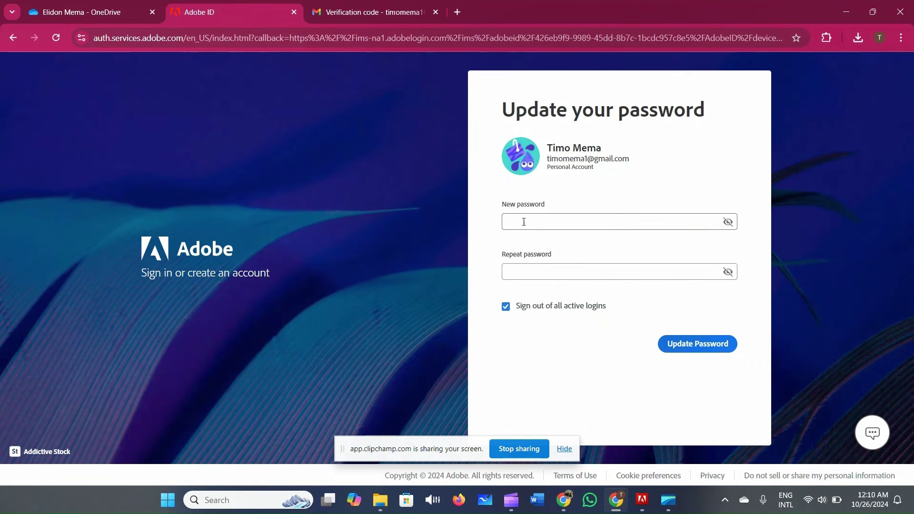
- Type a new password, revise it, and repeat it in the confirmation field
{"action": "left_click", "coordinate": [524, 221]}
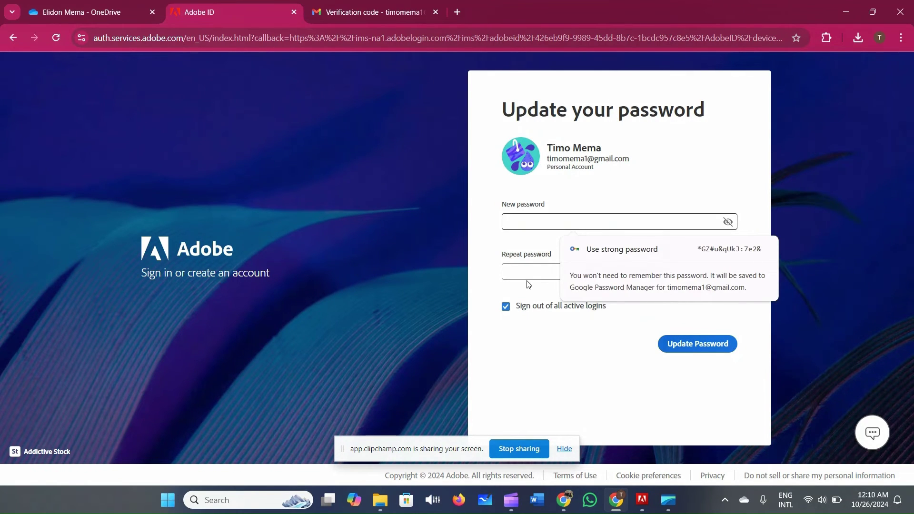
{"action": "left_click", "coordinate": [548, 349]}
{"action": "left_click", "coordinate": [520, 221]}
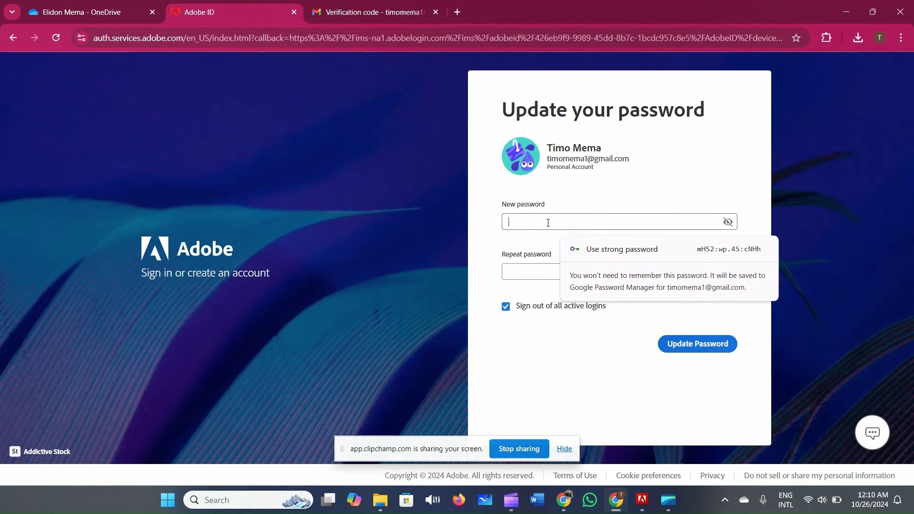
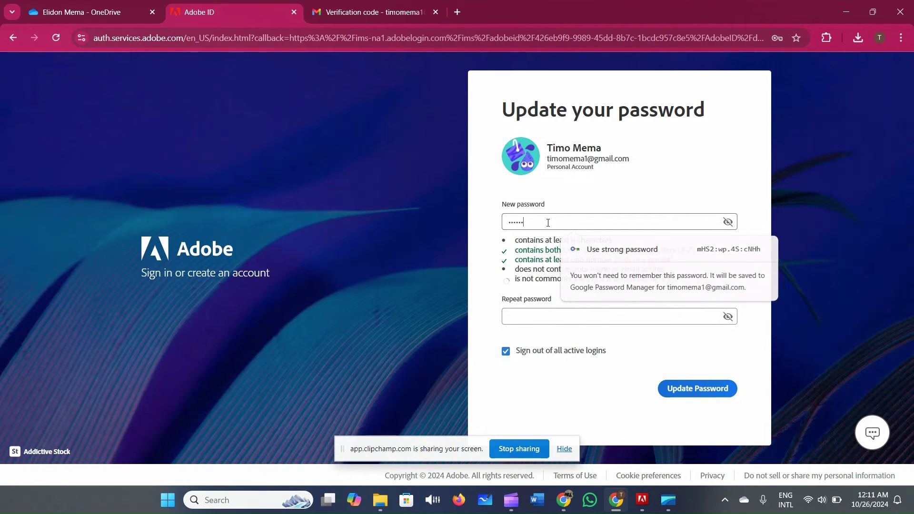
{"action": "type", "text": "••••"}
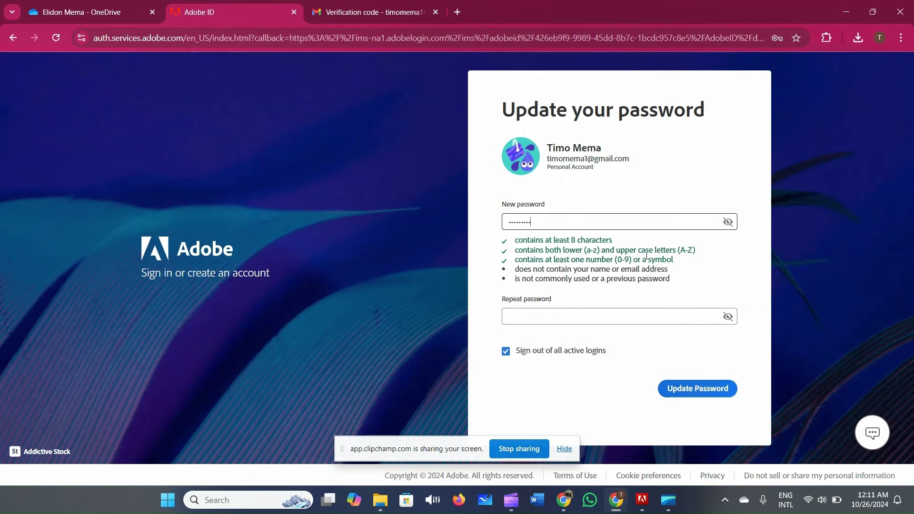
{"action": "left_click", "coordinate": [560, 316]}
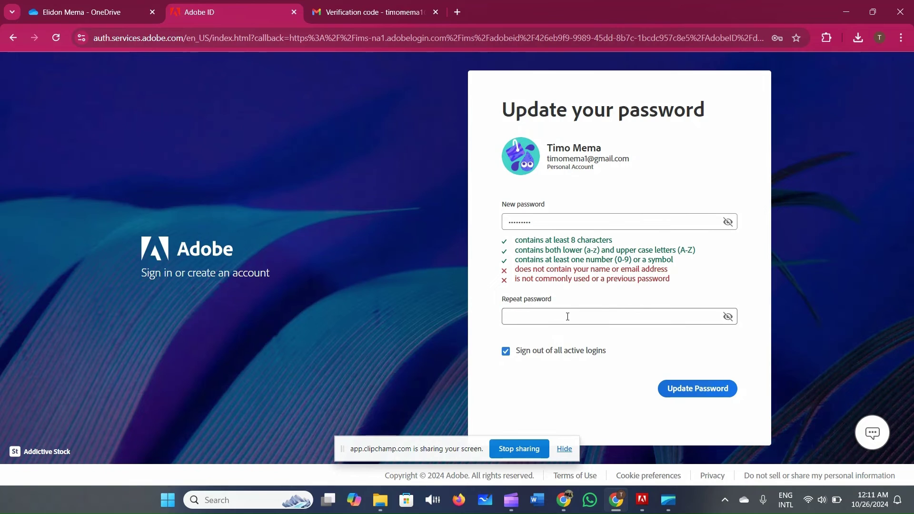
{"action": "left_click", "coordinate": [558, 221]}
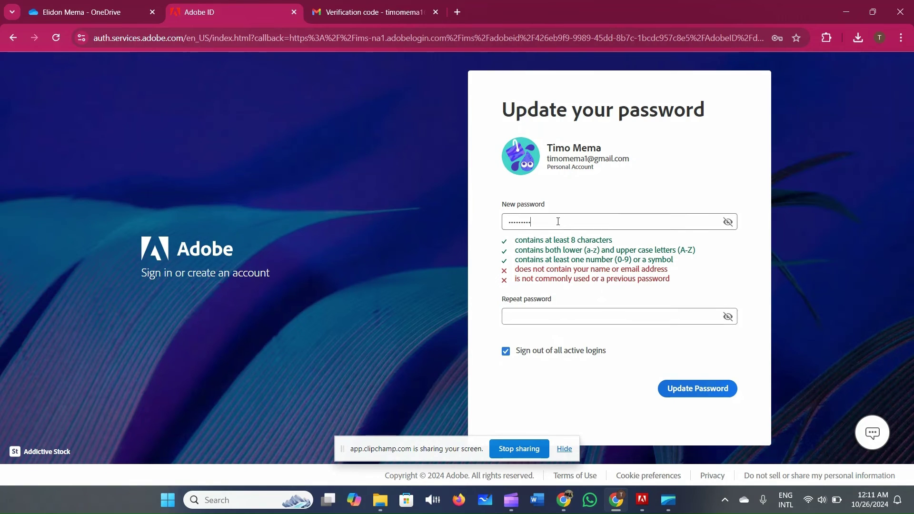
{"action": "left_click_drag", "start_coordinate": [558, 221], "coordinate": [478, 225]}
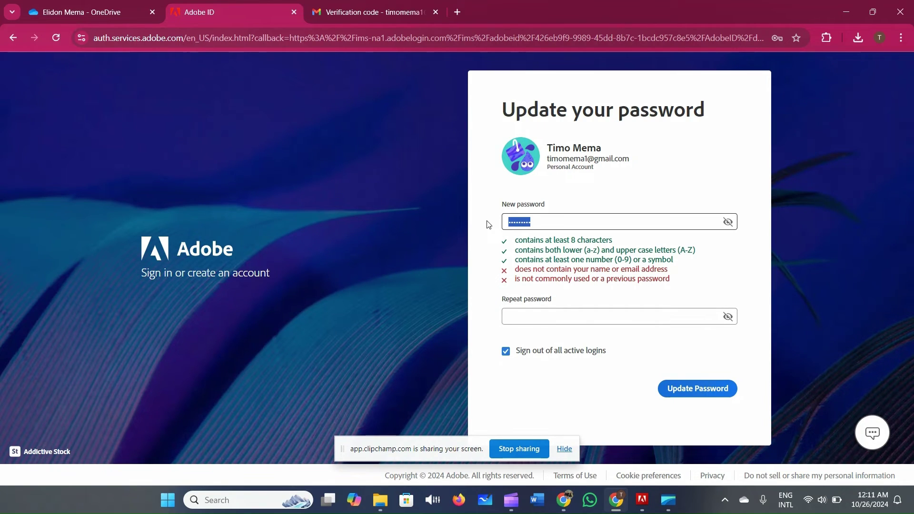
{"action": "type", "text": "••••"}
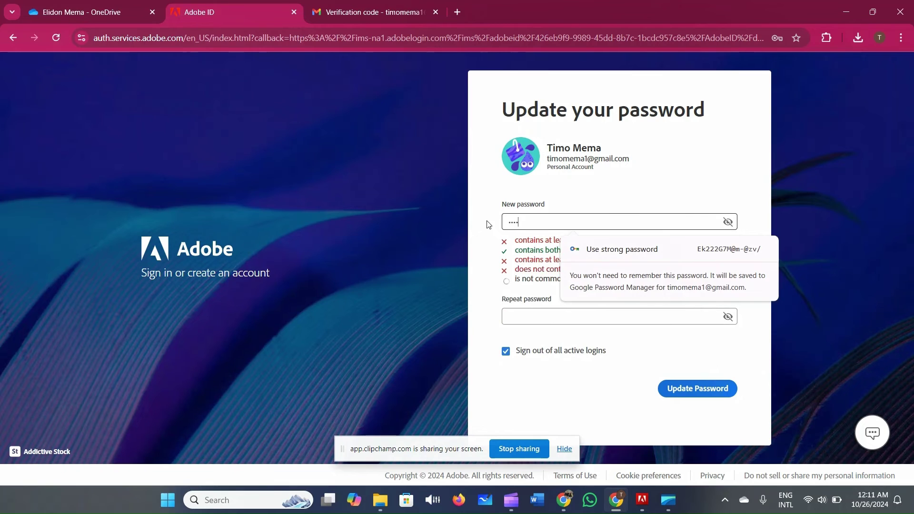
{"action": "type", "text": "•"}
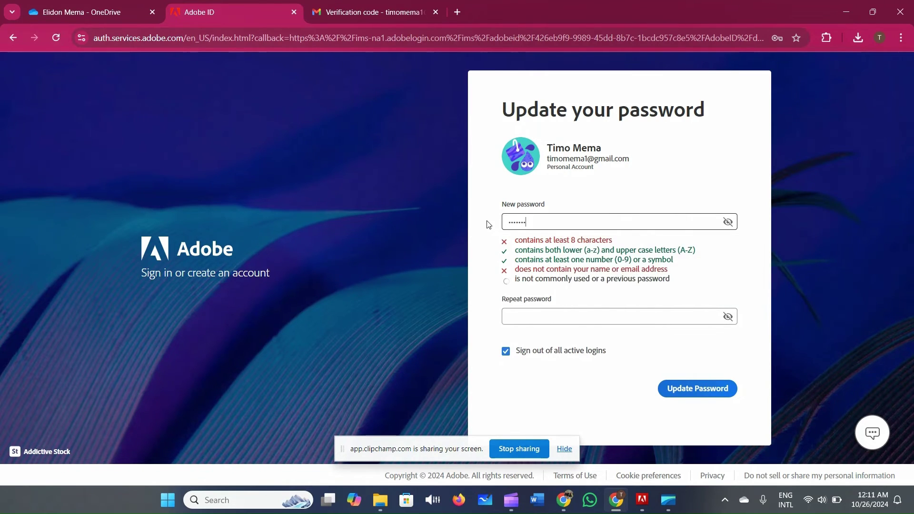
{"action": "type", "text": "••"}
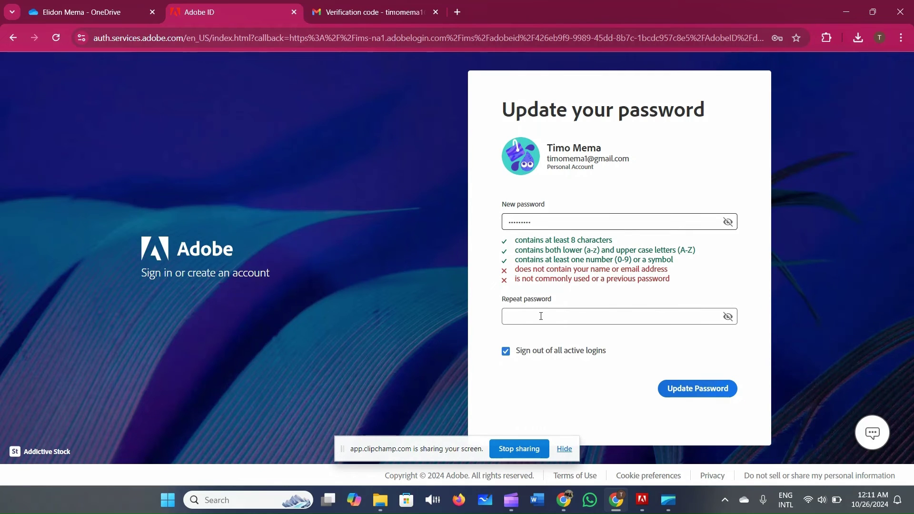
{"action": "left_click", "coordinate": [541, 316]}
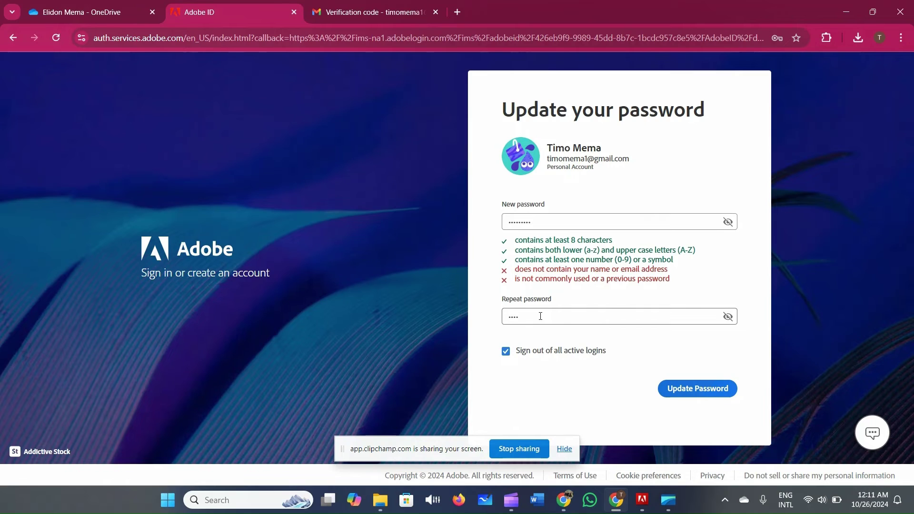
{"action": "type", "text": "•••••••••"}
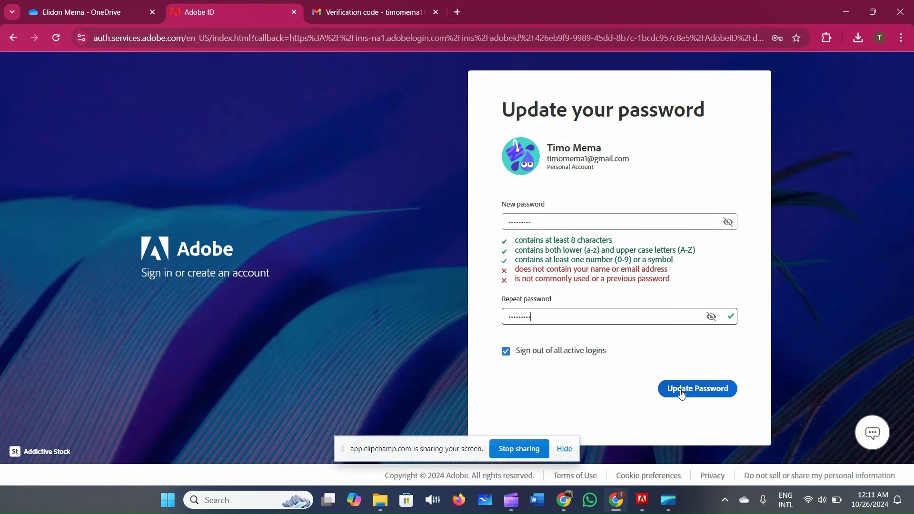
- Submit the password, then reveal and delete the rejected new password
{"action": "left_click", "coordinate": [680, 392]}
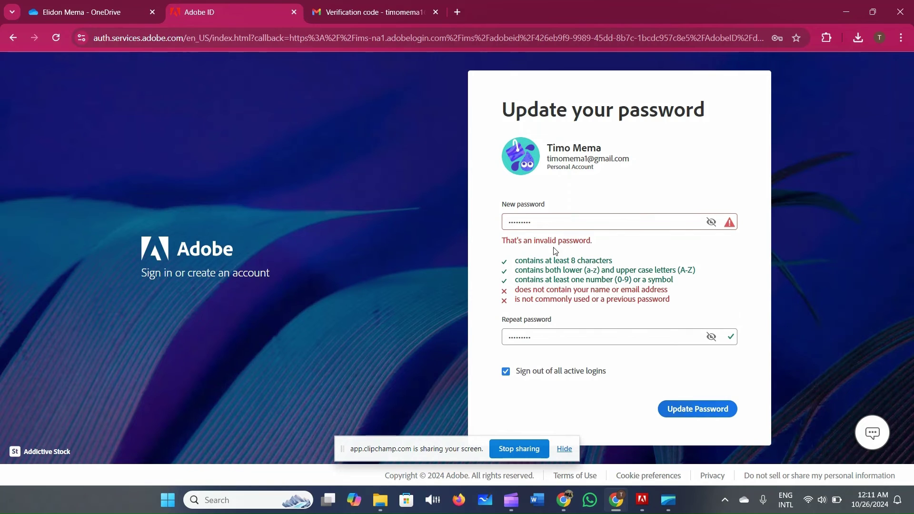
{"action": "left_click", "coordinate": [712, 222]}
{"action": "left_click_drag", "start_coordinate": [553, 222], "coordinate": [481, 224]}
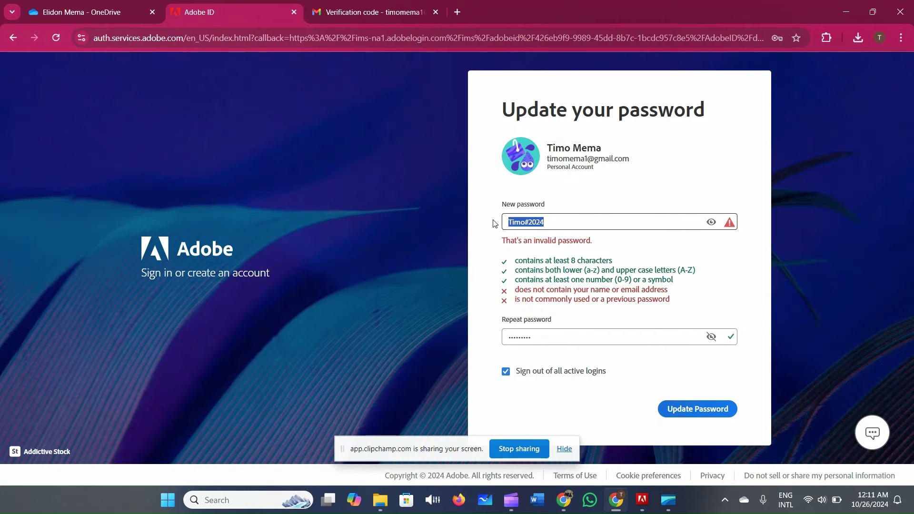
{"action": "key", "text": "BackSpace"}
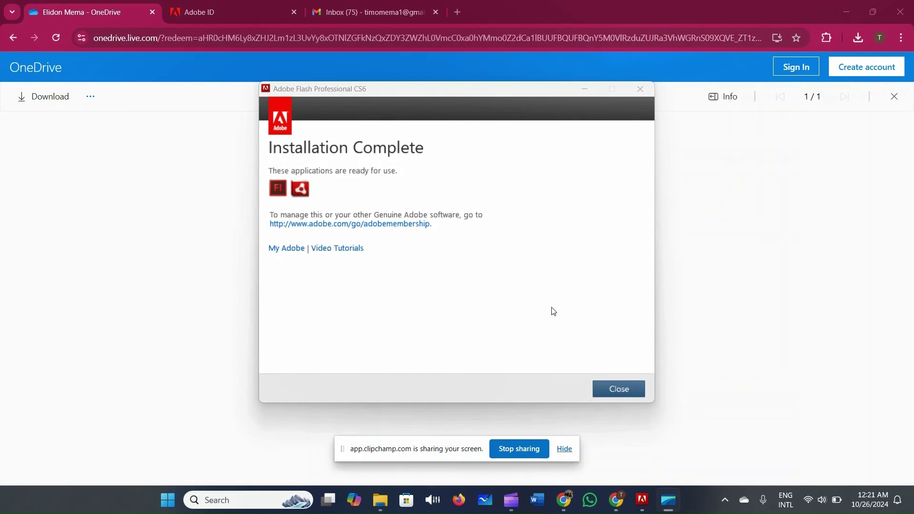
- Close the installer and pin Adobe Flash Professional CS6 to the taskbar from a search for 'adobe f'
{"action": "left_click", "coordinate": [610, 390]}
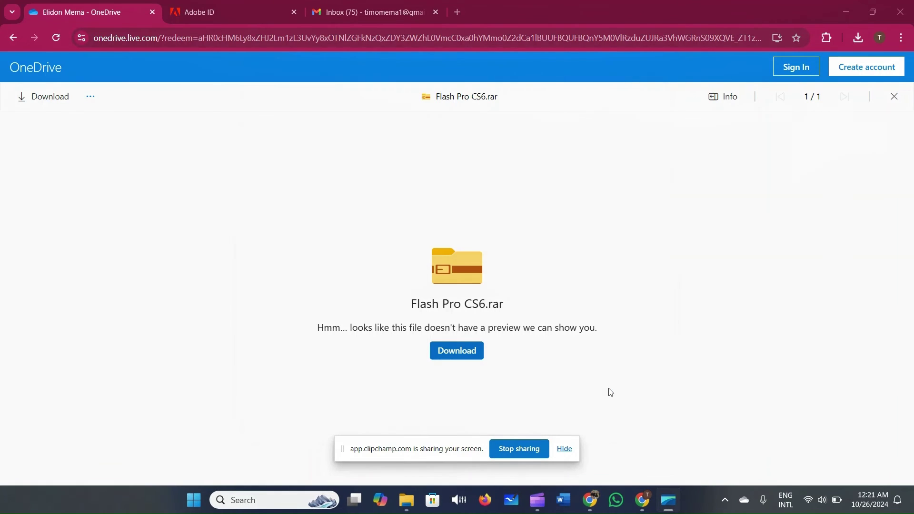
{"action": "left_click", "coordinate": [264, 500]}
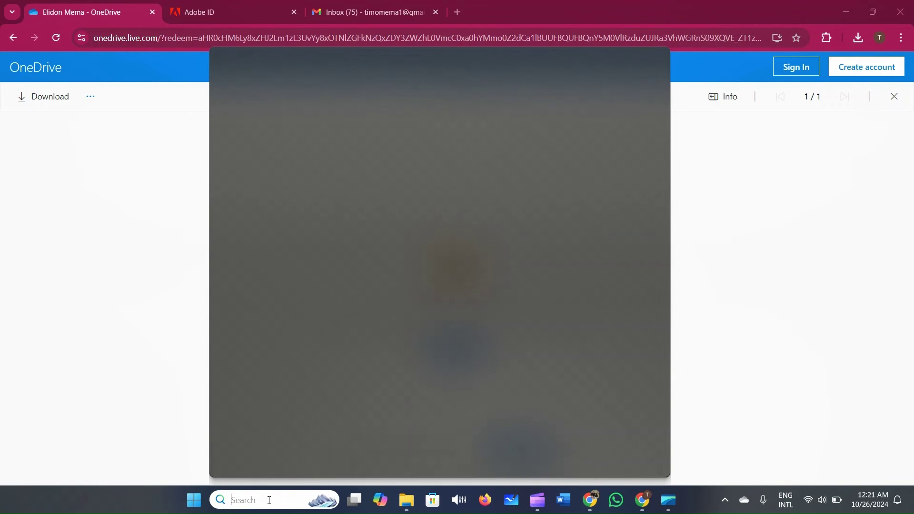
{"action": "type", "text": "ad"}
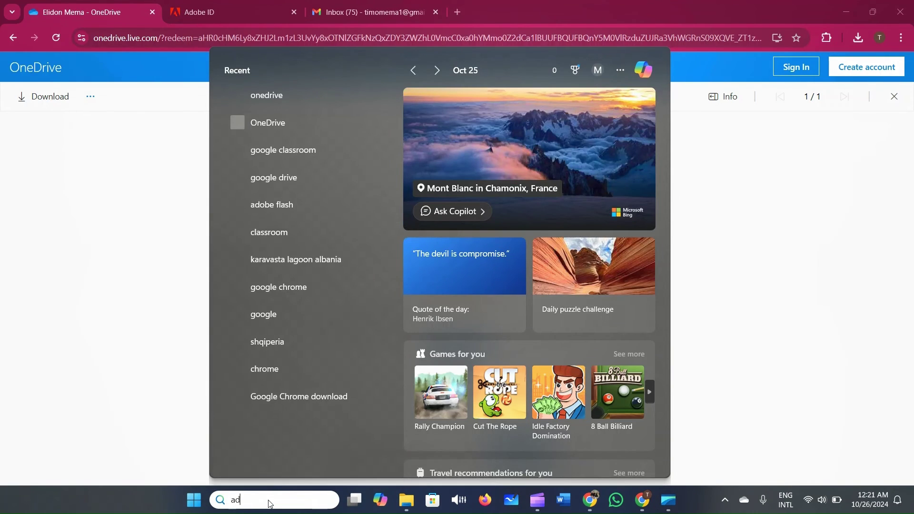
{"action": "type", "text": "obe"}
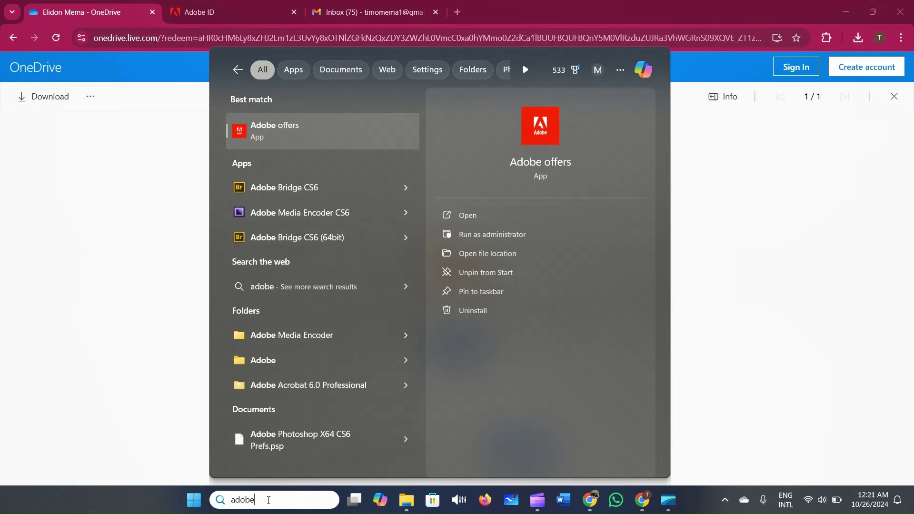
{"action": "type", "text": "f"}
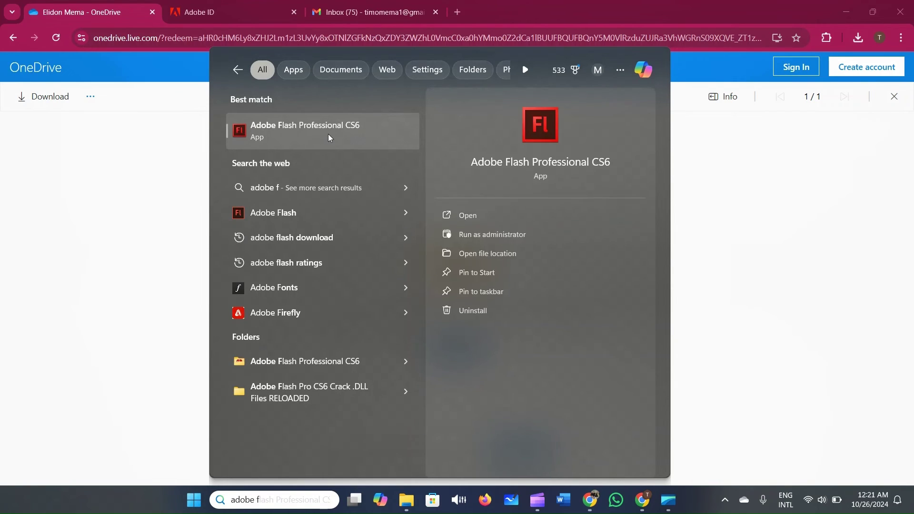
{"action": "left_click", "coordinate": [475, 293]}
{"action": "left_click", "coordinate": [614, 501]}
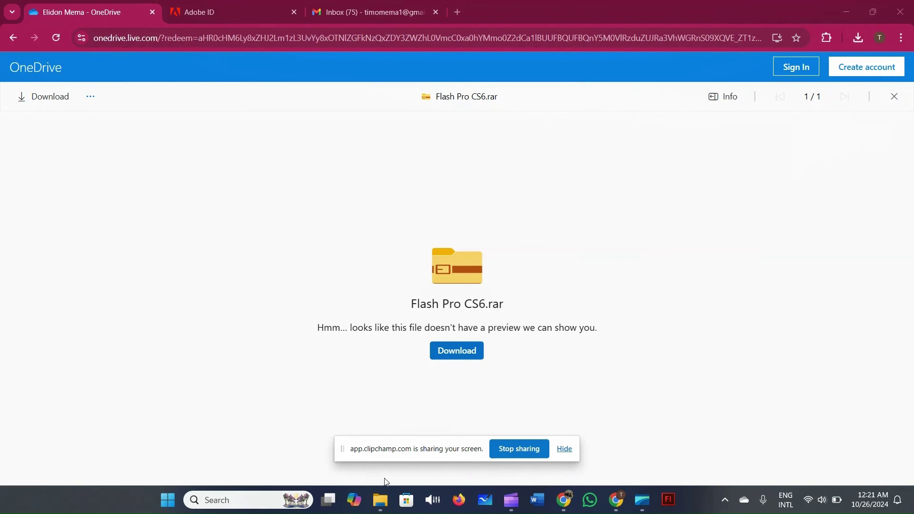
- Bring Chrome forward and minimize it to show the desktop
{"action": "left_click", "coordinate": [388, 463]}
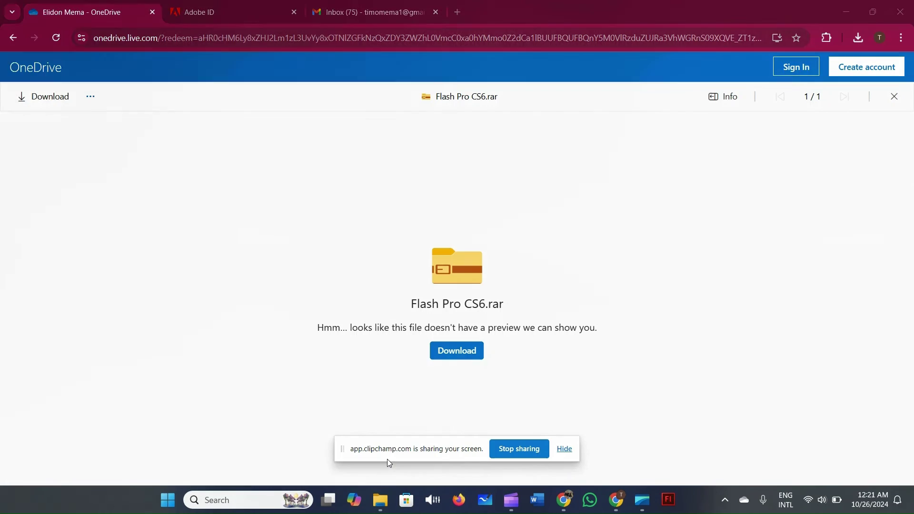
{"action": "left_click", "coordinate": [387, 459]}
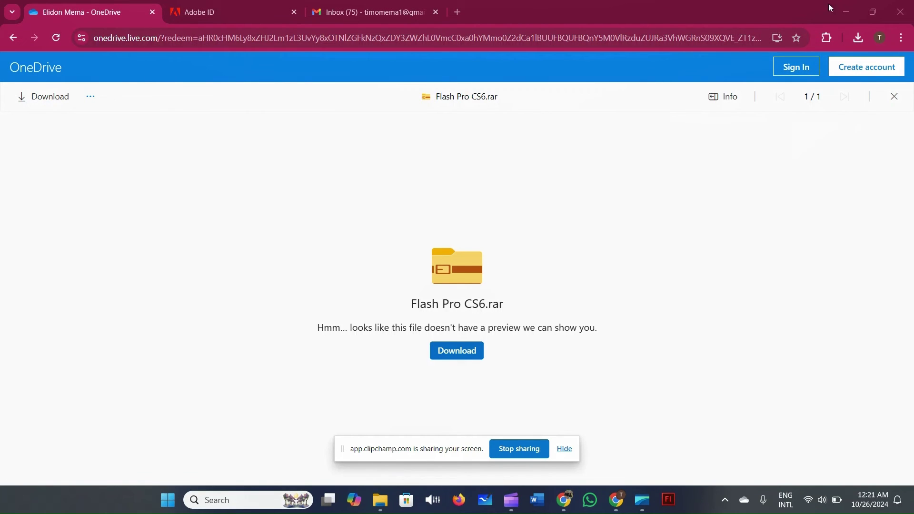
{"action": "left_click", "coordinate": [847, 19]}
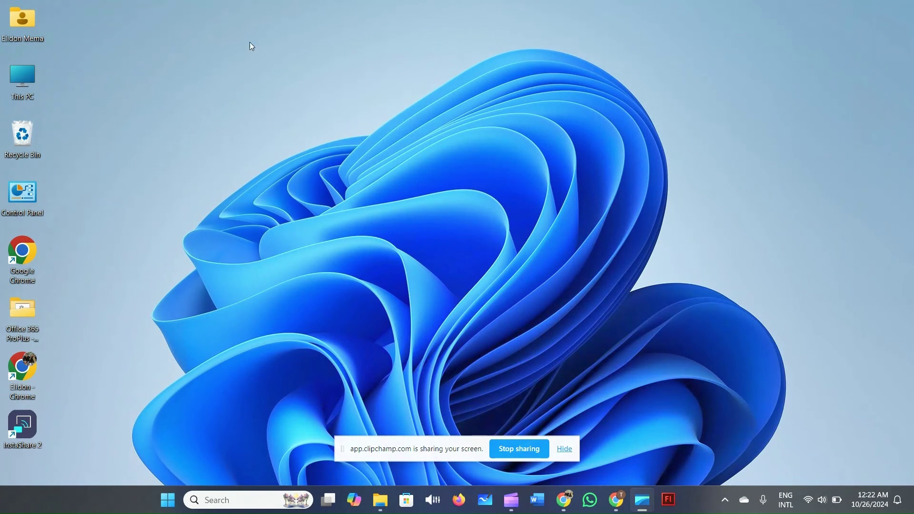
- Navigate File Explorer to Downloads > Flash Pro CS6 > Flash Pro CS6
{"action": "double_click", "coordinate": [17, 33]}
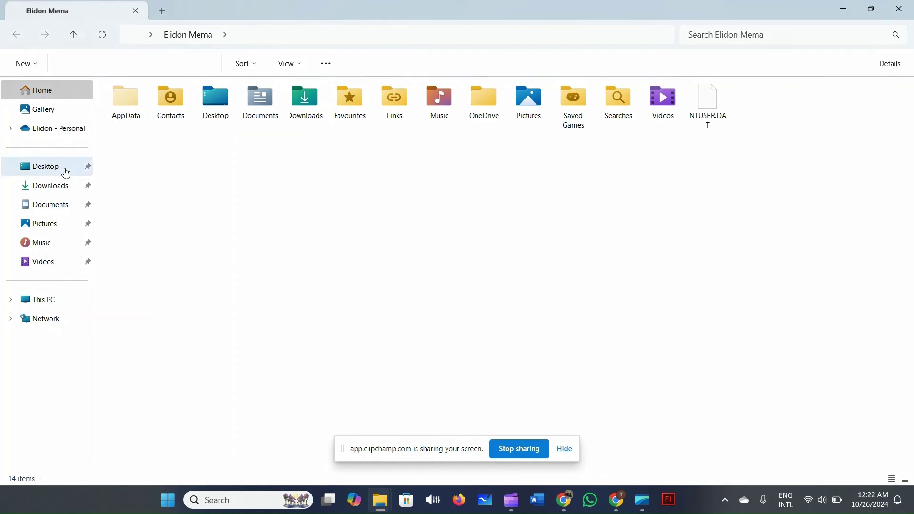
{"action": "left_click", "coordinate": [57, 188]}
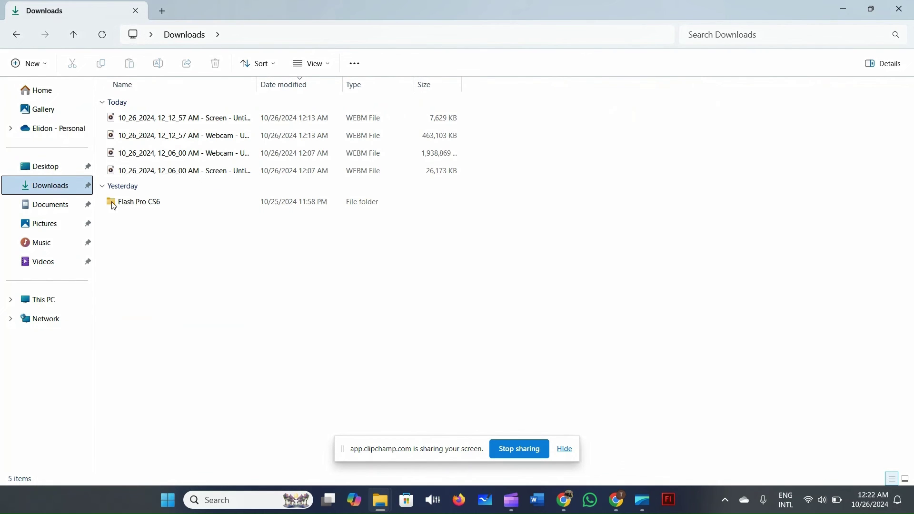
{"action": "left_click", "coordinate": [150, 204]}
{"action": "double_click", "coordinate": [151, 204]}
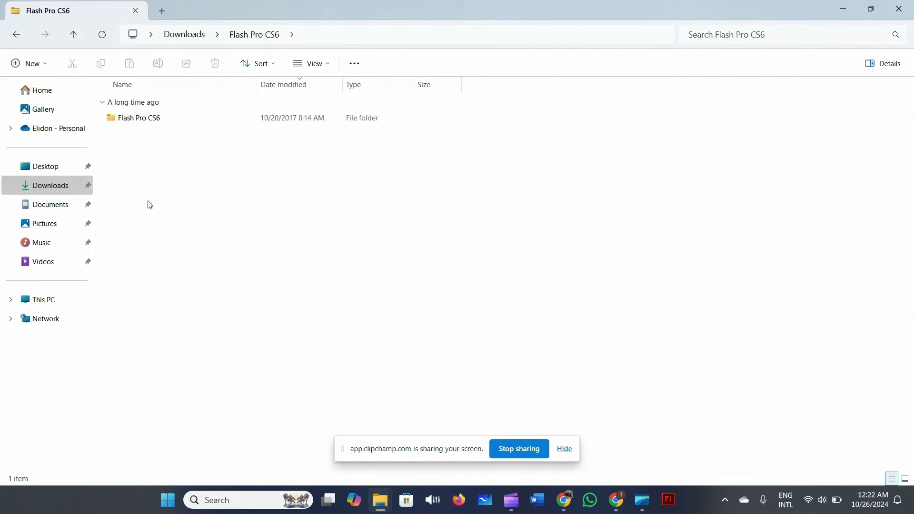
{"action": "left_click", "coordinate": [142, 123]}
{"action": "double_click", "coordinate": [143, 124]}
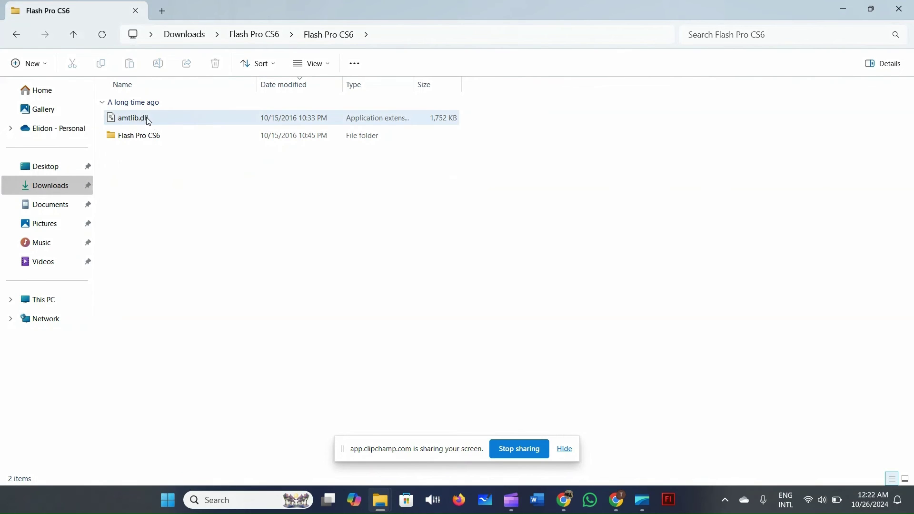
- Copy amtlib.dll and minimize File Explorer
{"action": "left_click", "coordinate": [149, 121]}
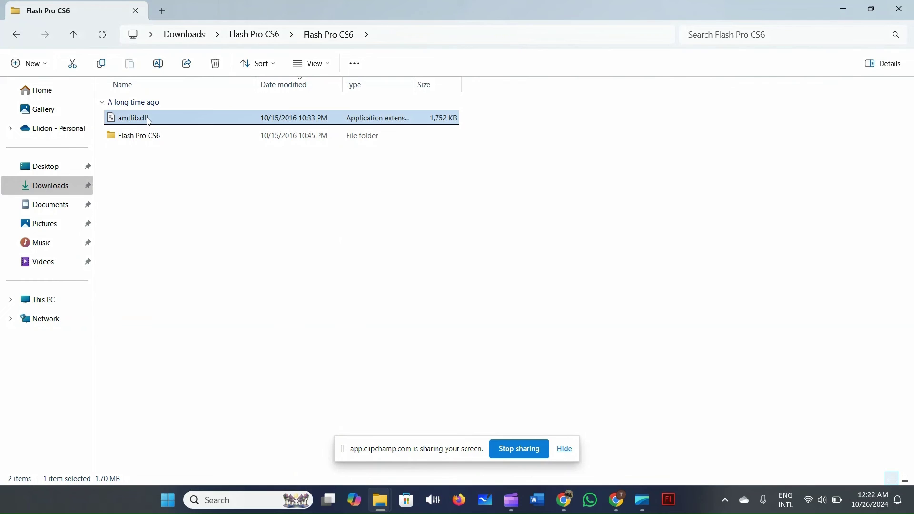
{"action": "right_click", "coordinate": [146, 118]}
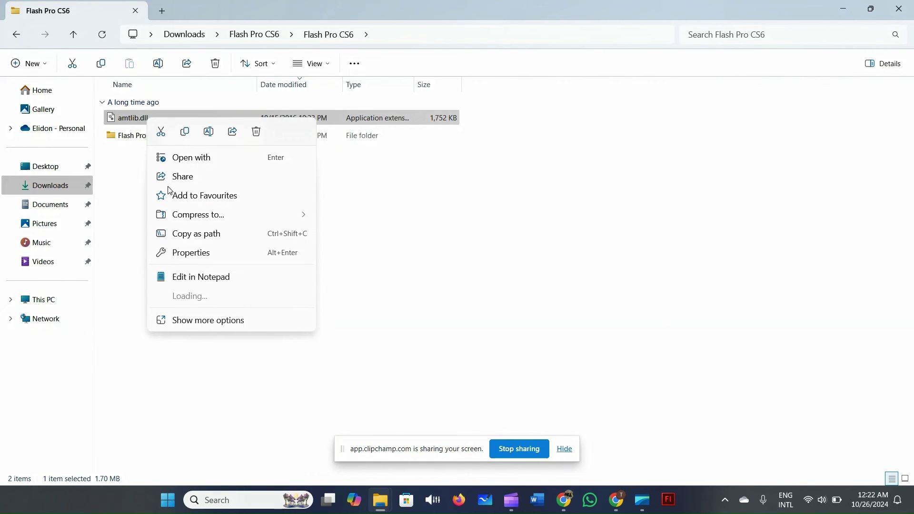
{"action": "left_click", "coordinate": [186, 132]}
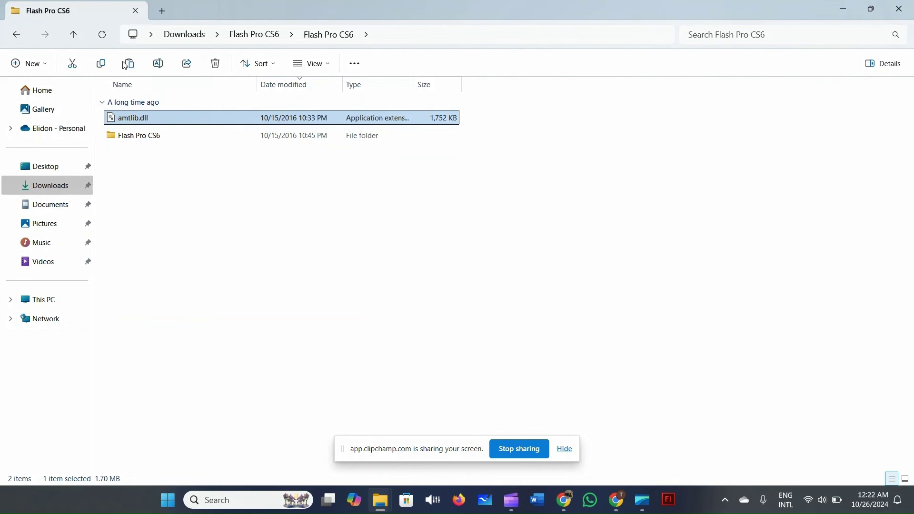
{"action": "left_click", "coordinate": [101, 63]}
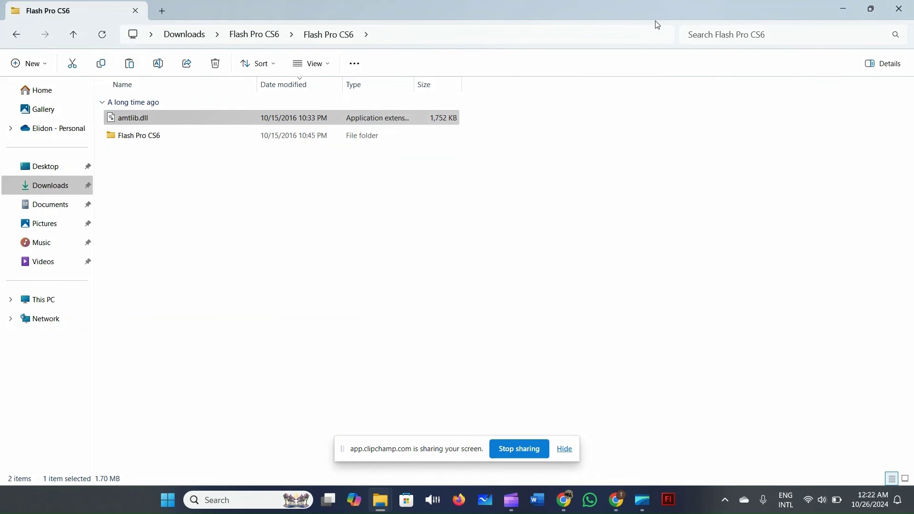
{"action": "left_click", "coordinate": [853, 8]}
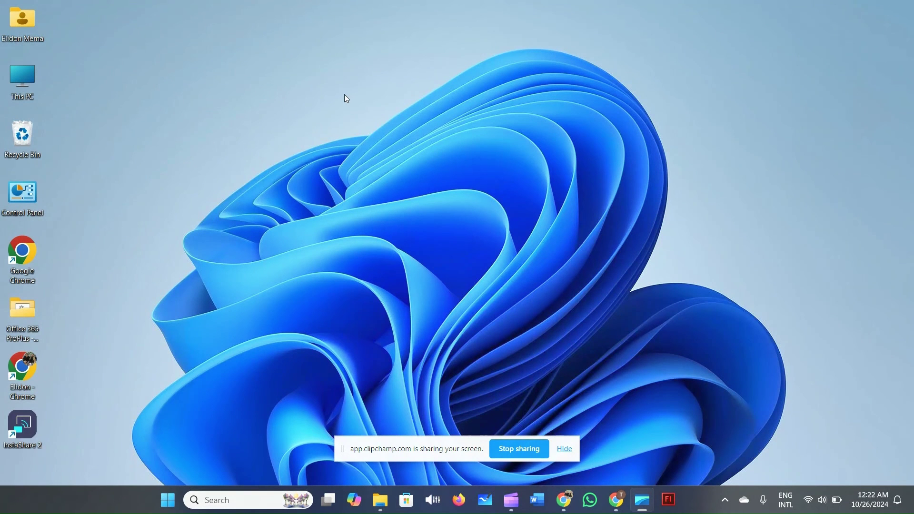
- Search 'adobe' and open the Start Menu folder containing the Adobe Flash Professional CS6 shortcut
{"action": "right_click", "coordinate": [666, 501]}
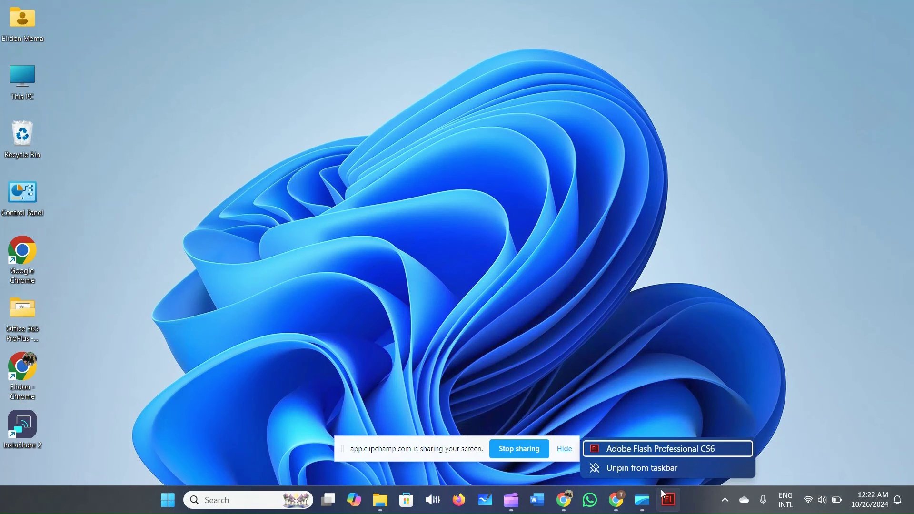
{"action": "left_click", "coordinate": [218, 500]}
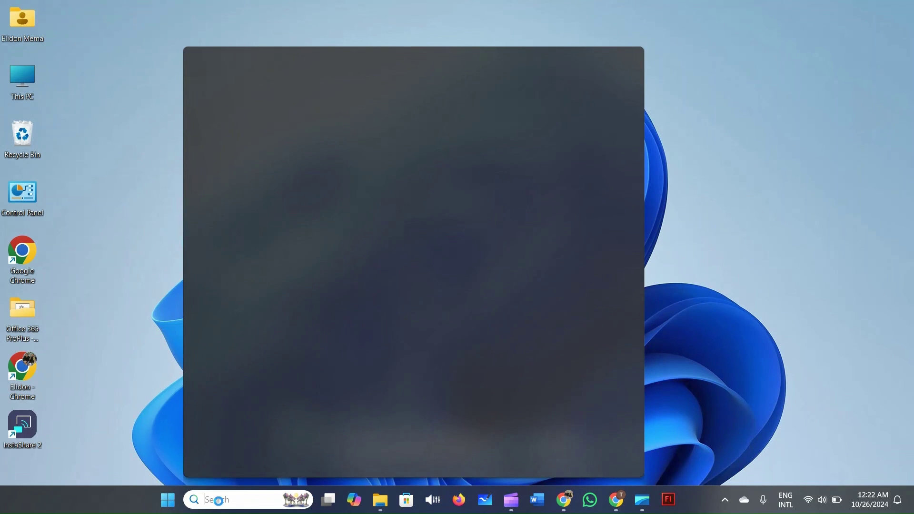
{"action": "type", "text": "ad"}
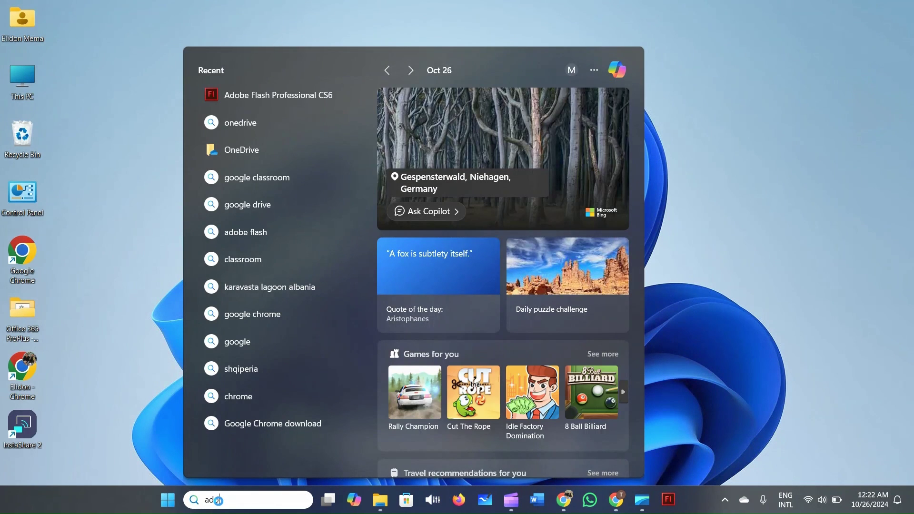
{"action": "type", "text": "obe"}
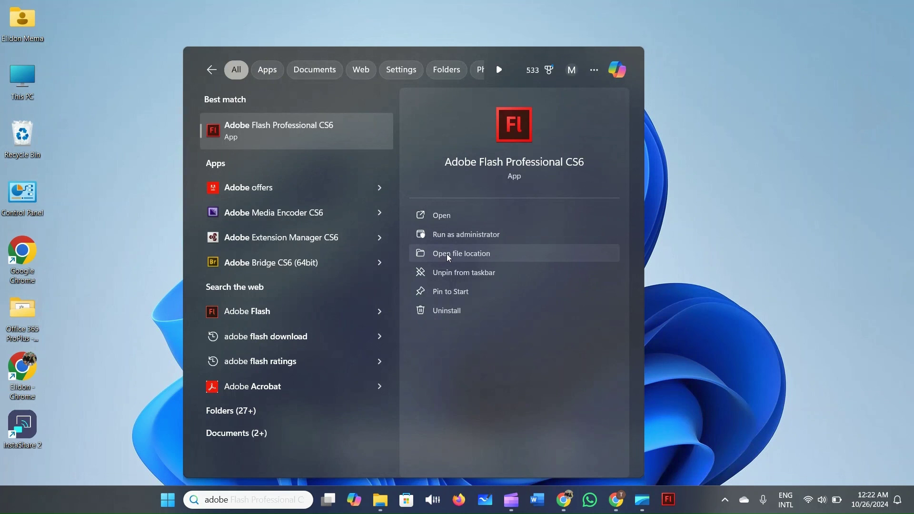
{"action": "left_click", "coordinate": [448, 255]}
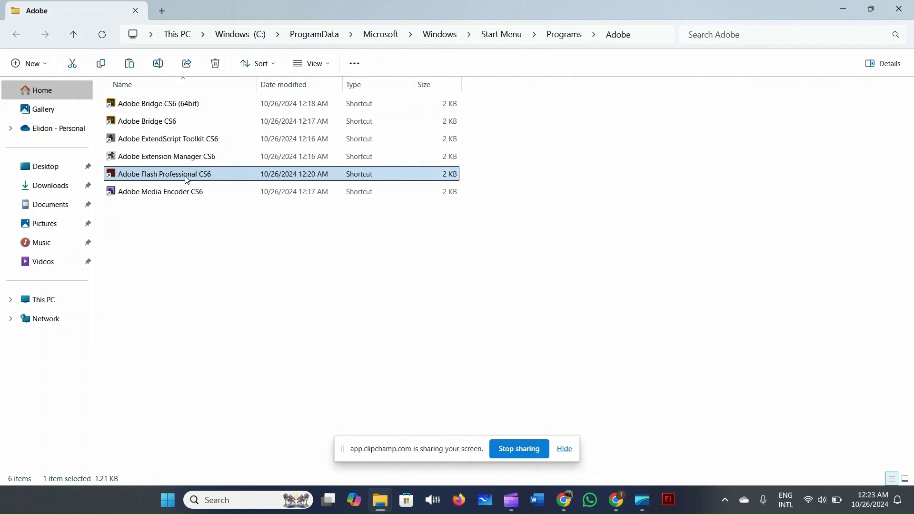
- Open the shortcut's target folder, Program Files (x86)\Adobe\Adobe Flash CS6, and paste amtlib.dll into it
{"action": "right_click", "coordinate": [187, 180]}
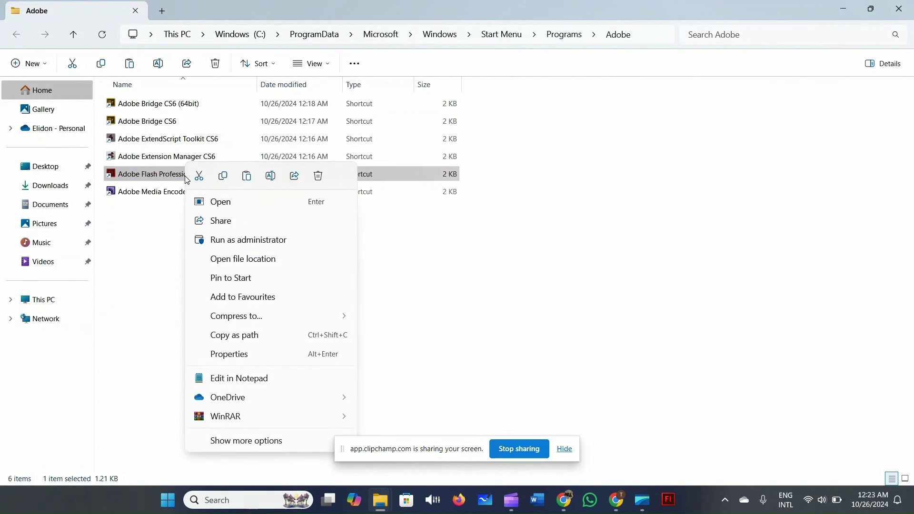
{"action": "left_click", "coordinate": [231, 260]}
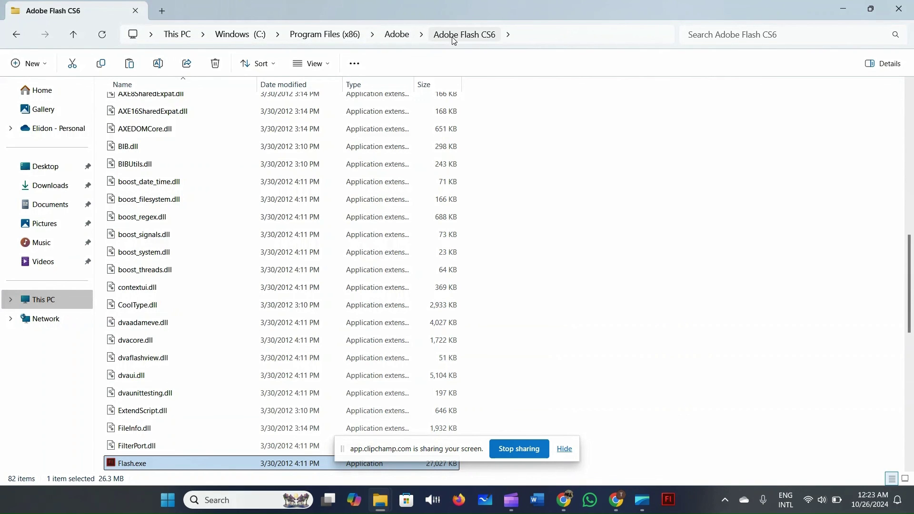
{"action": "left_click", "coordinate": [550, 155]}
{"action": "right_click", "coordinate": [550, 155]}
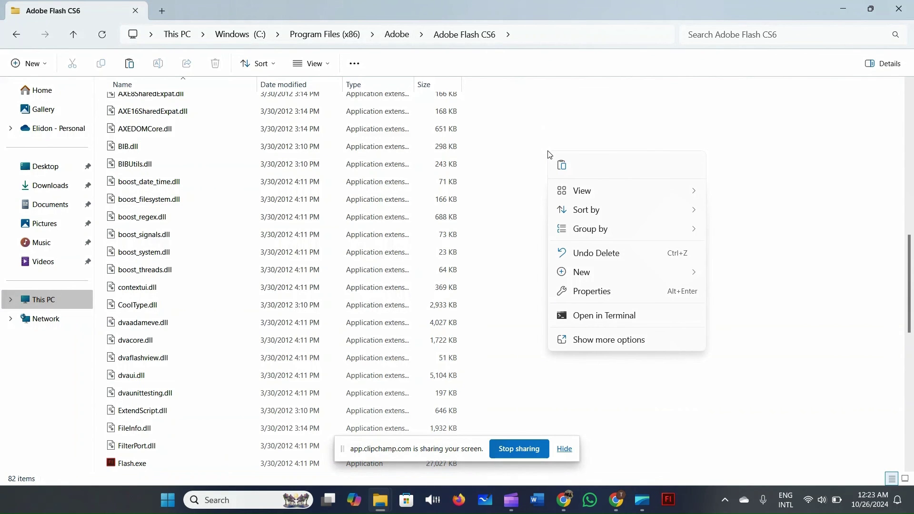
{"action": "left_click", "coordinate": [563, 167]}
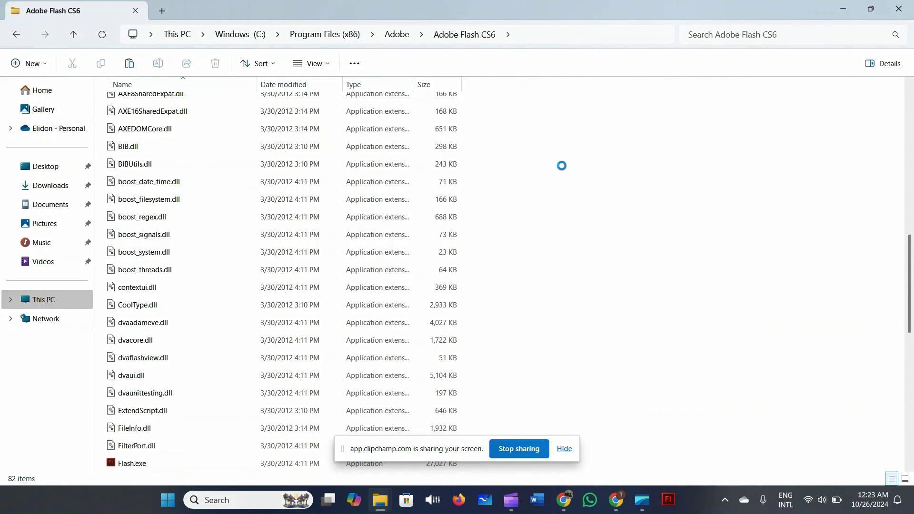